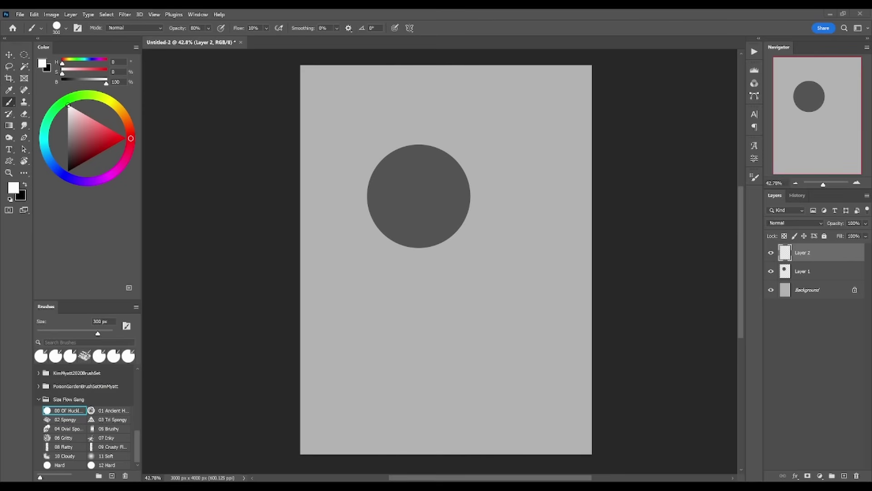
- Paint a white highlight on the dark circle's upper left and blend it outward with sampled greys at 30% opacity
{"action": "mouse_move", "coordinate": [399, 184]}
{"action": "left_mouse_down"}
{"action": "mouse_move", "coordinate": [417, 182]}
{"action": "mouse_move", "coordinate": [400, 191]}
{"action": "mouse_move", "coordinate": [410, 188]}
{"action": "mouse_move", "coordinate": [397, 196]}
{"action": "mouse_move", "coordinate": [402, 190]}
{"action": "mouse_move", "coordinate": [401, 205]}
{"action": "mouse_move", "coordinate": [424, 189]}
{"action": "mouse_move", "coordinate": [401, 169]}
{"action": "mouse_move", "coordinate": [391, 199]}
{"action": "mouse_move", "coordinate": [399, 216]}
{"action": "mouse_move", "coordinate": [434, 198]}
{"action": "mouse_move", "coordinate": [444, 171]}
{"action": "mouse_move", "coordinate": [433, 153]}
{"action": "mouse_move", "coordinate": [410, 153]}
{"action": "mouse_move", "coordinate": [379, 180]}
{"action": "mouse_move", "coordinate": [381, 208]}
{"action": "mouse_move", "coordinate": [402, 175]}
{"action": "mouse_move", "coordinate": [431, 184]}
{"action": "left_mouse_up"}
{"action": "left_click", "coordinate": [402, 189], "text": "alt"}
{"action": "left_click", "coordinate": [391, 194], "text": "alt"}
{"action": "left_click", "coordinate": [433, 152], "text": "alt"}
{"action": "left_click", "coordinate": [393, 198], "text": "alt"}
{"action": "left_click", "coordinate": [423, 177], "text": "alt"}
{"action": "left_click", "coordinate": [410, 203], "text": "alt"}
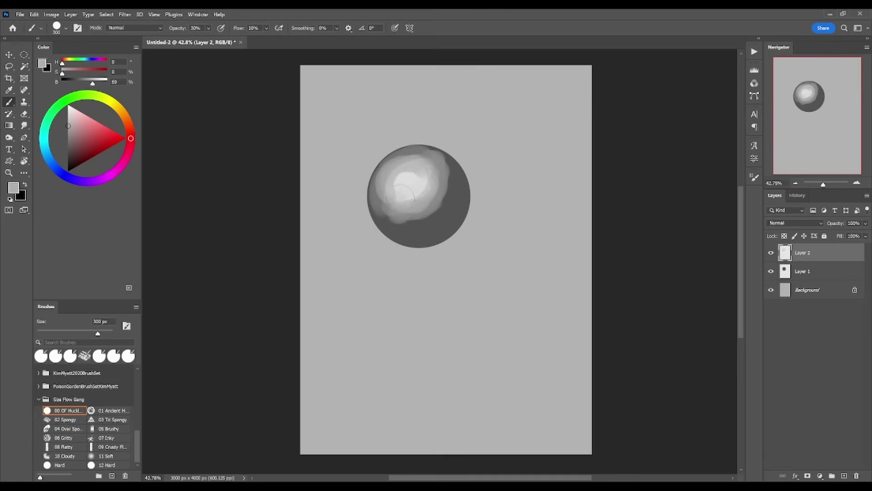
- Extend sampled mid-greys toward the sphere's lower right and upper left edges, smoothing the transitions around the highlight
{"action": "left_click_drag", "start_coordinate": [400, 223], "coordinate": [443, 202]}
{"action": "left_click", "coordinate": [447, 178], "text": "alt"}
{"action": "mouse_move", "coordinate": [444, 172]}
{"action": "left_mouse_down"}
{"action": "mouse_move", "coordinate": [443, 199]}
{"action": "mouse_move", "coordinate": [417, 221]}
{"action": "left_mouse_up"}
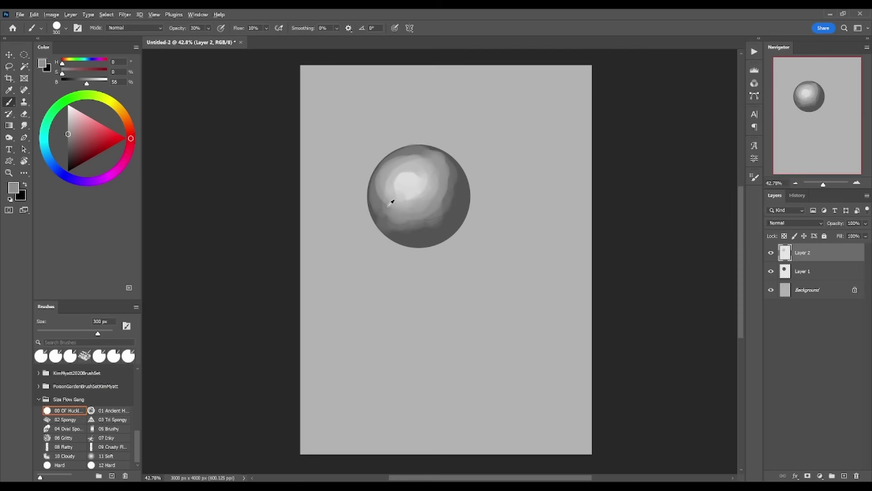
{"action": "left_click", "coordinate": [395, 161], "text": "alt"}
{"action": "mouse_move", "coordinate": [394, 157]}
{"action": "left_mouse_down"}
{"action": "mouse_move", "coordinate": [436, 155]}
{"action": "mouse_move", "coordinate": [386, 190]}
{"action": "left_mouse_up"}
{"action": "left_click", "coordinate": [414, 171], "text": "alt"}
{"action": "left_click", "coordinate": [417, 179], "text": "alt"}
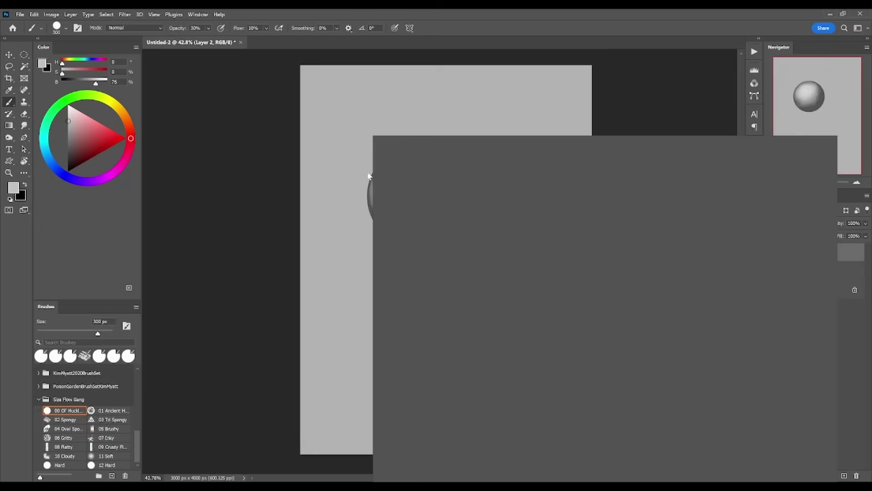
- Disable Shape Dynamics and enable Transfer on the brush, with opacity controlled by pen pressure and 0% opacity jitter
{"action": "right_click", "coordinate": [390, 164]}
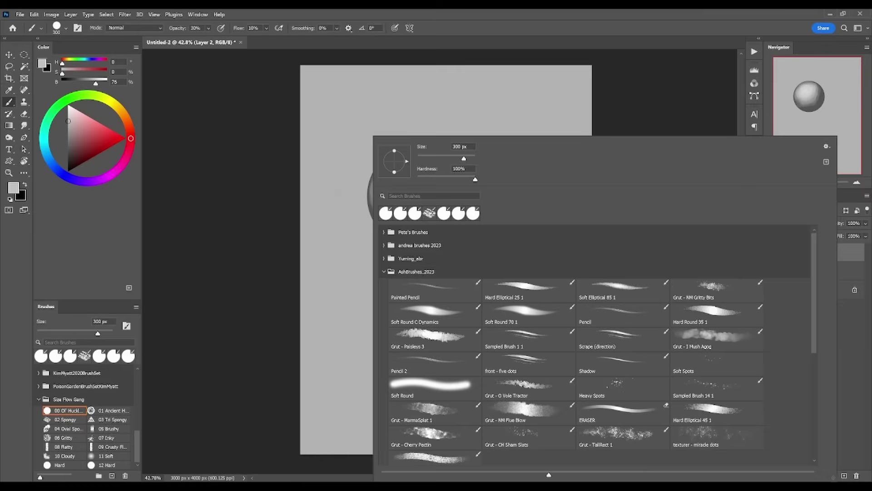
{"action": "left_click", "coordinate": [268, 226]}
{"action": "left_click", "coordinate": [754, 177]}
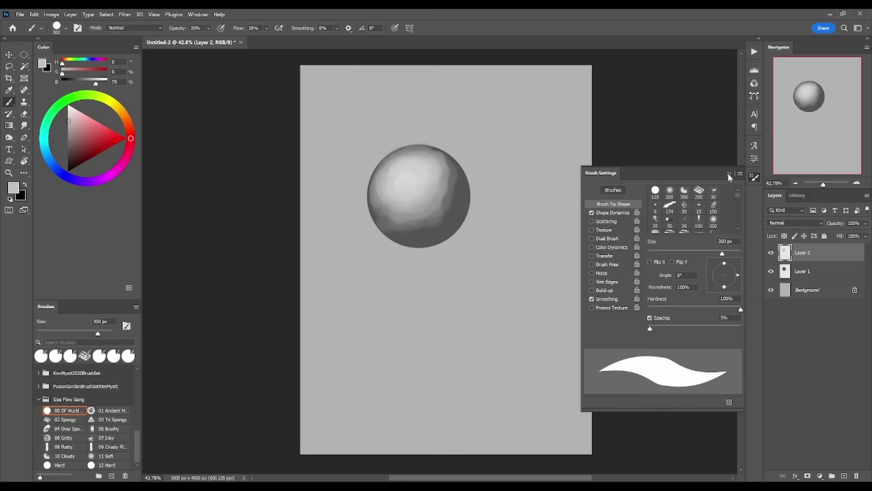
{"action": "left_click", "coordinate": [592, 212]}
{"action": "left_click", "coordinate": [604, 256]}
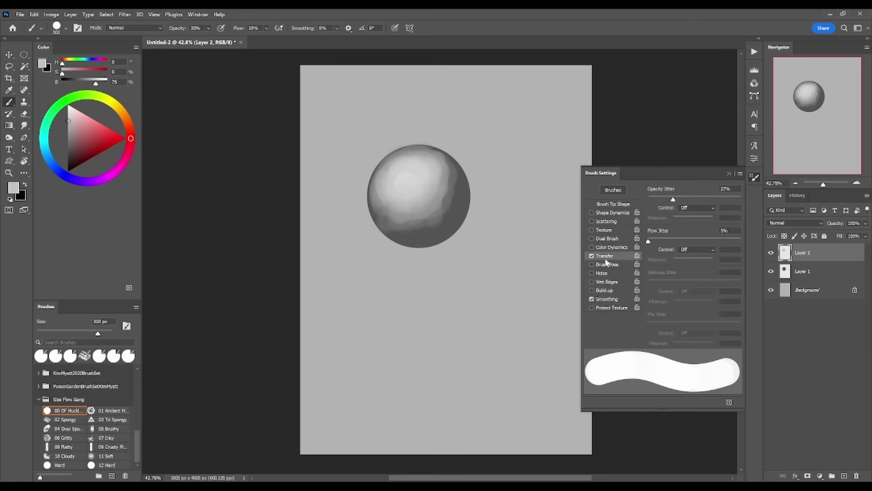
{"action": "left_click", "coordinate": [684, 208]}
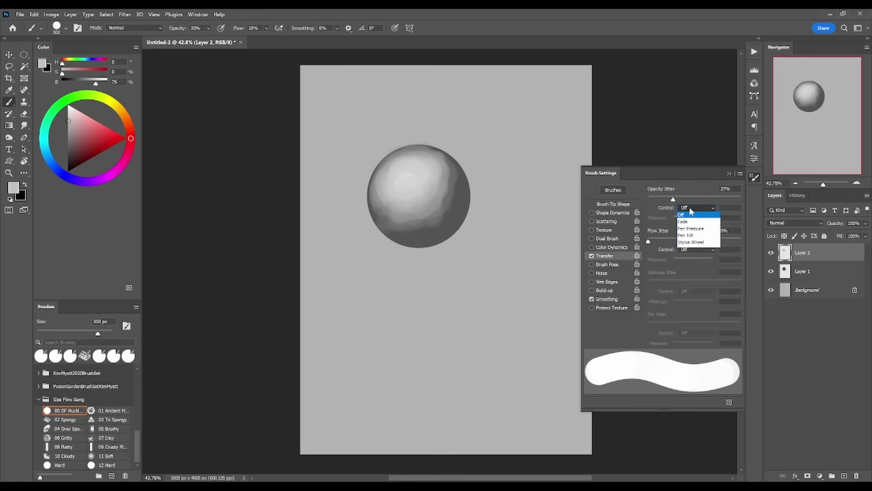
{"action": "left_click", "coordinate": [690, 228]}
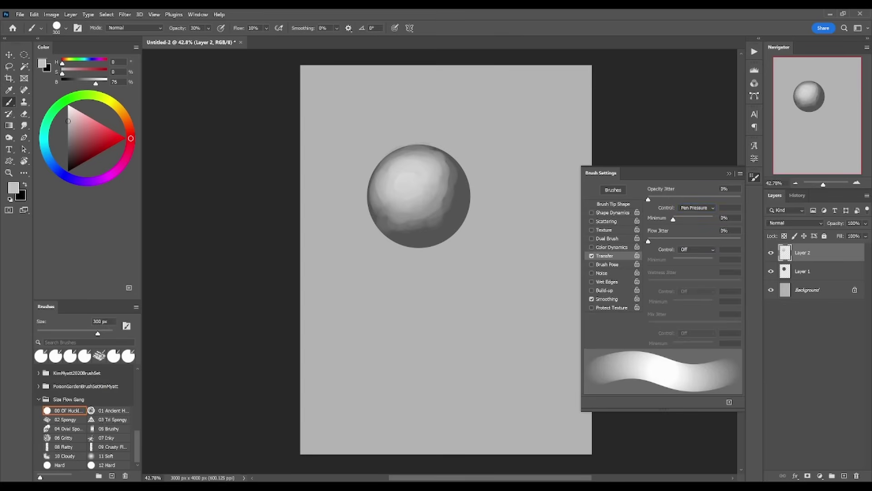
- Set the paint colour to white and try a blotchy 100% opacity stroke below the sphere
{"action": "mouse_move", "coordinate": [467, 307]}
{"action": "left_mouse_down"}
{"action": "mouse_move", "coordinate": [494, 279]}
{"action": "mouse_move", "coordinate": [494, 329]}
{"action": "left_mouse_up"}
{"action": "key", "text": "ctrl+z"}
{"action": "key", "text": "d"}
{"action": "key", "text": "x"}
{"action": "mouse_move", "coordinate": [452, 288]}
{"action": "left_mouse_down"}
{"action": "mouse_move", "coordinate": [465, 322]}
{"action": "mouse_move", "coordinate": [483, 308]}
{"action": "mouse_move", "coordinate": [494, 323]}
{"action": "left_mouse_up"}
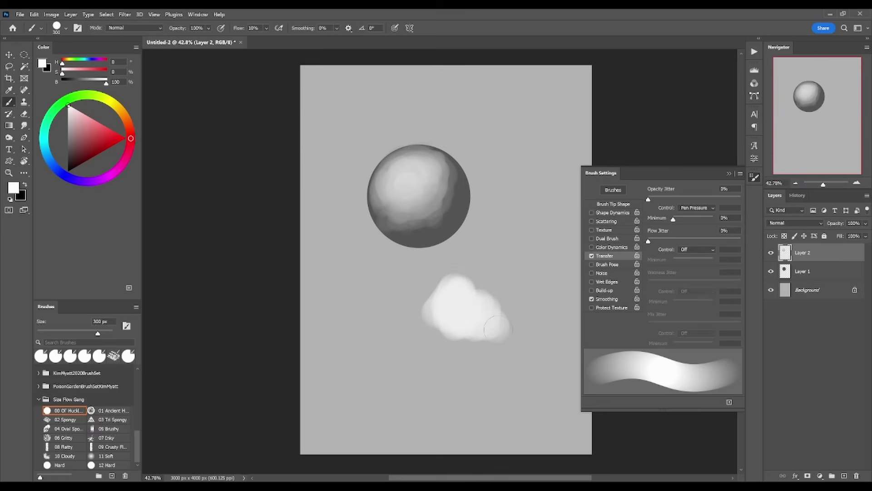
{"action": "key", "text": "ctrl+z"}
- Paint a faint and an opaque white diagonal stroke below the sphere, and try black shading on the sphere's lower half
{"action": "left_click_drag", "start_coordinate": [394, 329], "coordinate": [492, 247]}
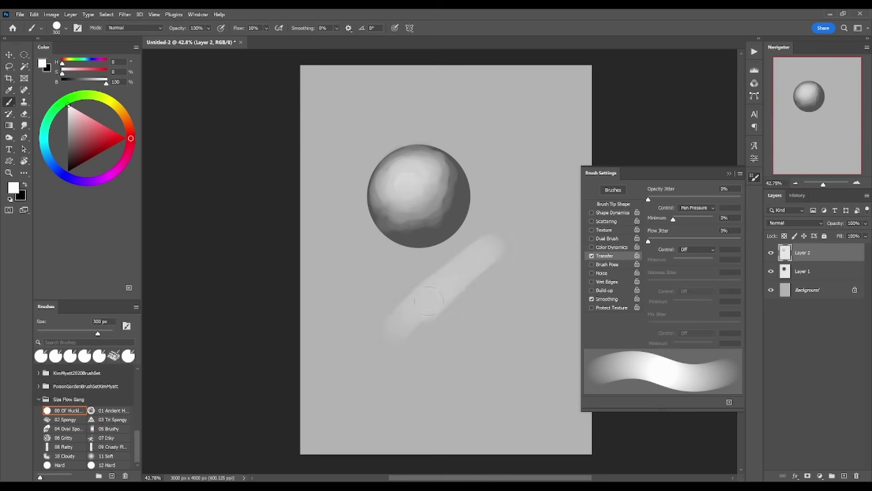
{"action": "mouse_move", "coordinate": [454, 331]}
{"action": "left_mouse_down"}
{"action": "mouse_move", "coordinate": [505, 272]}
{"action": "mouse_move", "coordinate": [523, 268]}
{"action": "mouse_move", "coordinate": [443, 352]}
{"action": "left_mouse_up"}
{"action": "key", "text": "x"}
{"action": "left_click_drag", "start_coordinate": [411, 209], "coordinate": [431, 195]}
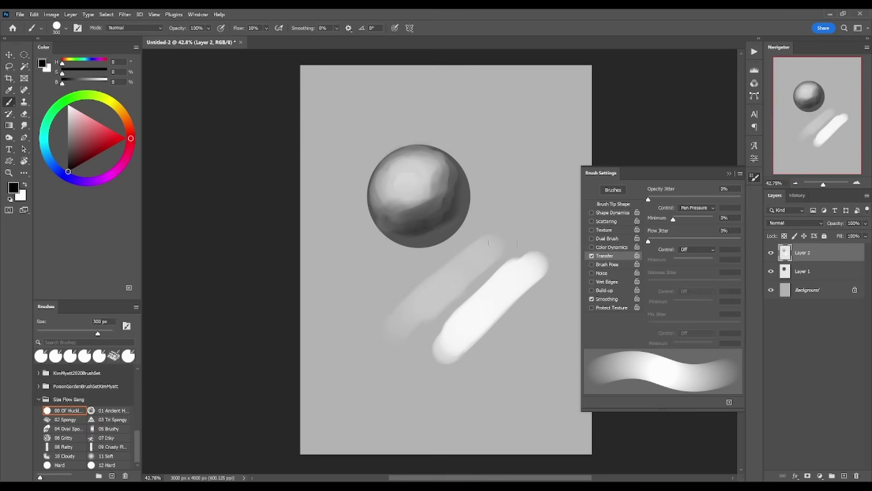
{"action": "key", "text": "ctrl+z"}
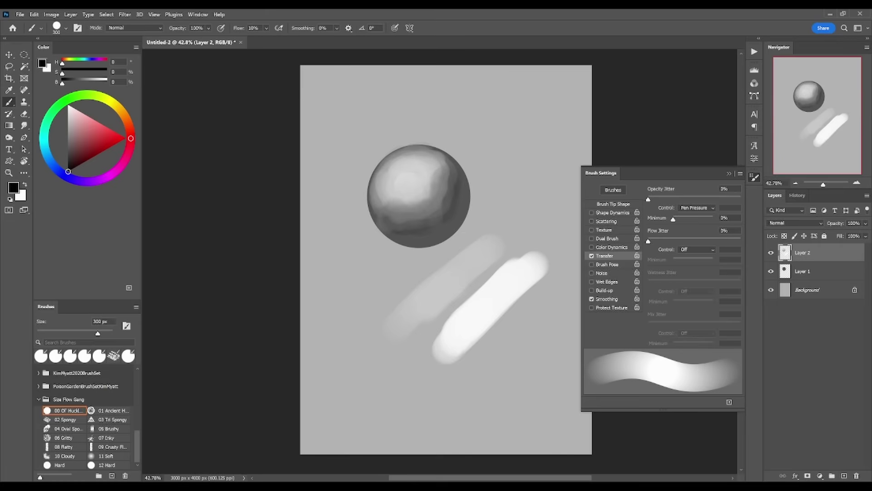
- Shrink the brush and try a thin black stroke across the area below the sphere
{"action": "key", "text": "bracketleft"}
{"action": "key", "text": "bracketleft"}
{"action": "key", "text": "bracketleft"}
{"action": "key", "text": "bracketleft"}
{"action": "key", "text": "bracketleft"}
{"action": "key", "text": "bracketleft"}
{"action": "key", "text": "bracketleft"}
{"action": "key", "text": "bracketleft"}
{"action": "key", "text": "bracketleft"}
{"action": "key", "text": "bracketleft"}
{"action": "key", "text": "bracketleft"}
{"action": "key", "text": "bracketleft"}
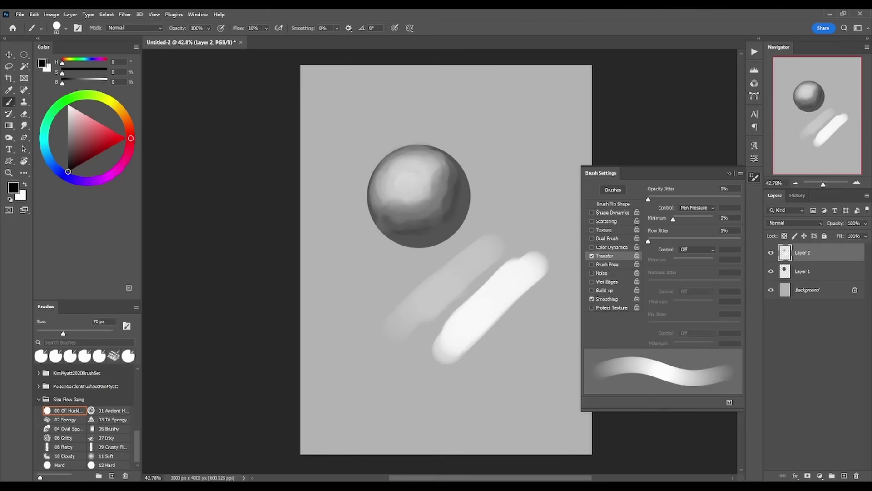
{"action": "mouse_move", "coordinate": [361, 324]}
{"action": "left_mouse_down"}
{"action": "mouse_move", "coordinate": [339, 320]}
{"action": "mouse_move", "coordinate": [367, 372]}
{"action": "mouse_move", "coordinate": [402, 358]}
{"action": "mouse_move", "coordinate": [479, 380]}
{"action": "left_mouse_up"}
{"action": "key", "text": "ctrl+z"}
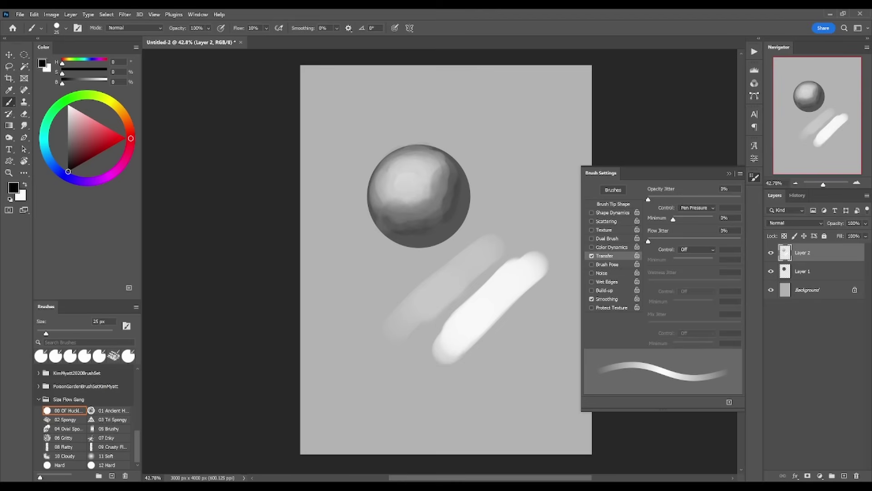
- Reduce the brush to 9 px and sketch a rough head with facial features below and left of the sphere
{"action": "key", "text": "bracketleft"}
{"action": "key", "text": "bracketleft"}
{"action": "key", "text": "bracketleft"}
{"action": "key", "text": "bracketleft"}
{"action": "left_click_drag", "start_coordinate": [345, 291], "coordinate": [327, 348]}
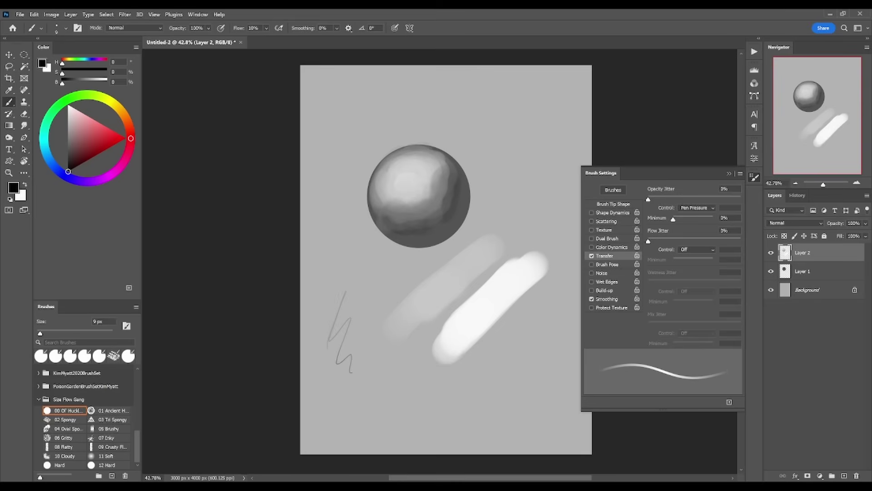
{"action": "key", "text": "ctrl+z"}
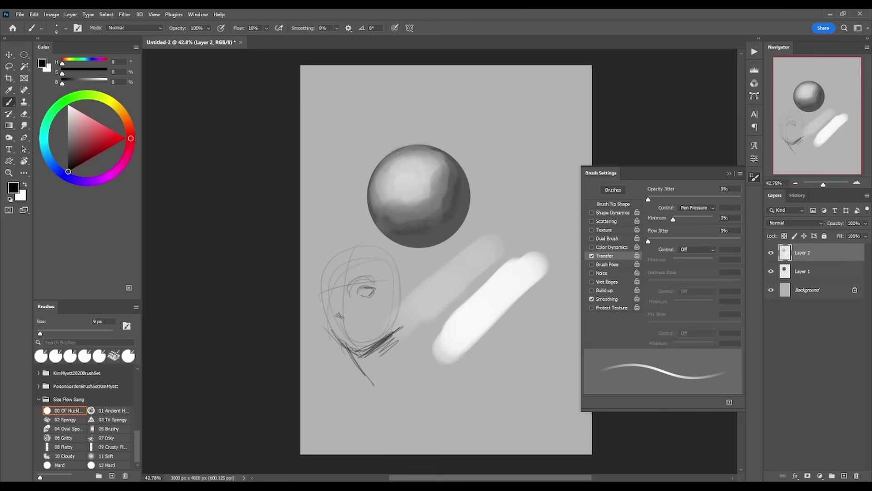
- Enlarge the brush to 100 px and darken the shadow on the sphere's lower part with black
{"action": "key", "text": "bracketright"}
{"action": "key", "text": "bracketright"}
{"action": "key", "text": "bracketright"}
{"action": "key", "text": "bracketright"}
{"action": "key", "text": "bracketright"}
{"action": "key", "text": "bracketright"}
{"action": "key", "text": "bracketright"}
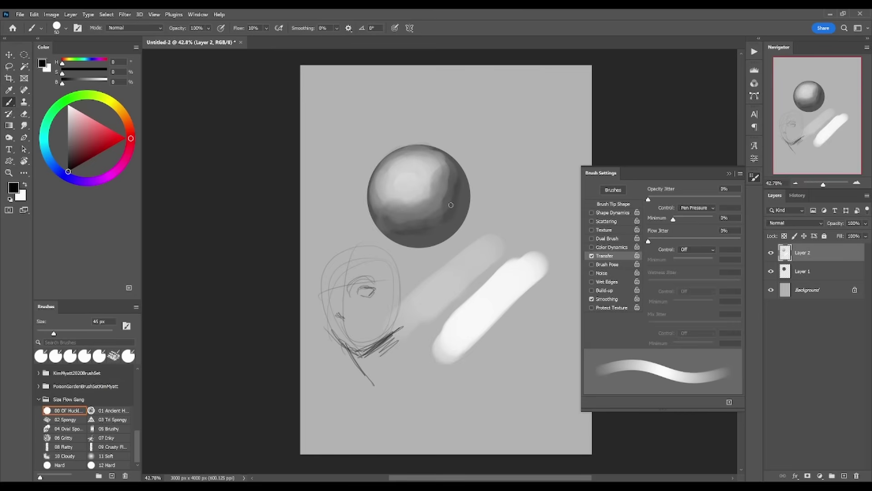
{"action": "key", "text": "bracketright"}
{"action": "key", "text": "bracketright"}
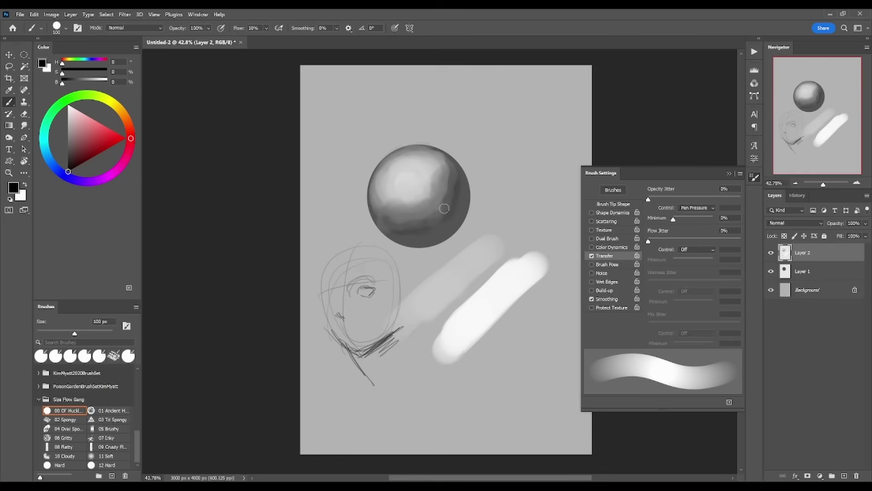
{"action": "mouse_move", "coordinate": [441, 218]}
{"action": "left_mouse_down"}
{"action": "mouse_move", "coordinate": [456, 204]}
{"action": "mouse_move", "coordinate": [421, 214]}
{"action": "left_mouse_up"}
- Soften the sphere's shadow edge with a sampled mid-grey at 317 px, and try a grey stroke beside the sphere
{"action": "left_click", "coordinate": [424, 201], "text": "alt"}
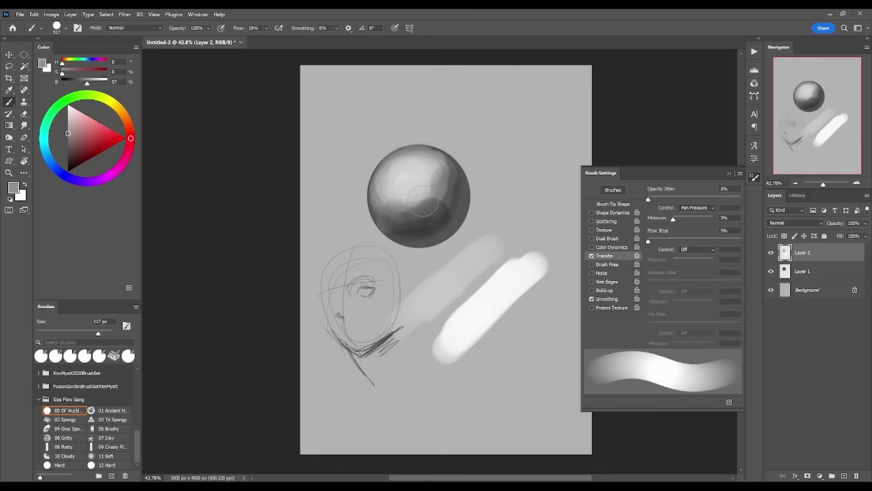
{"action": "left_click_drag", "start_coordinate": [405, 211], "coordinate": [432, 209]}
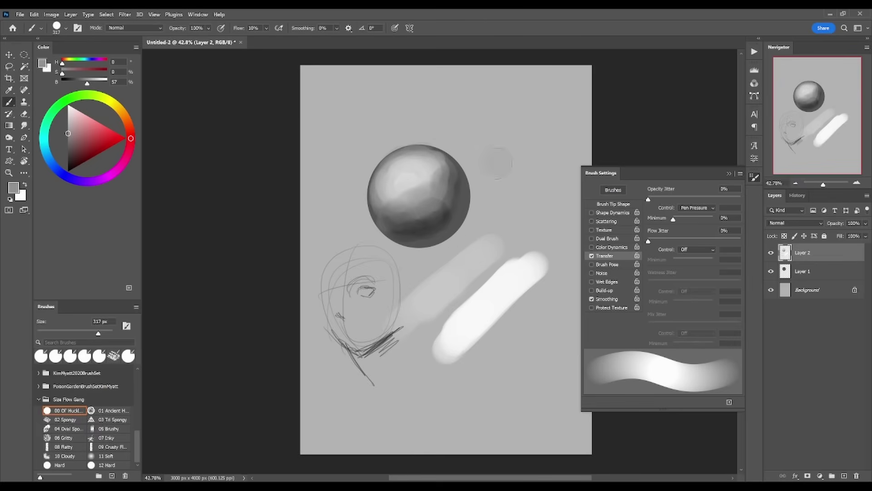
{"action": "left_click_drag", "start_coordinate": [497, 162], "coordinate": [516, 225]}
{"action": "key", "text": "ctrl+z"}
- Reset the paint colour to black, reload the first Size Flow Gang brush and try a short scribble below the sphere
{"action": "key", "text": "d"}
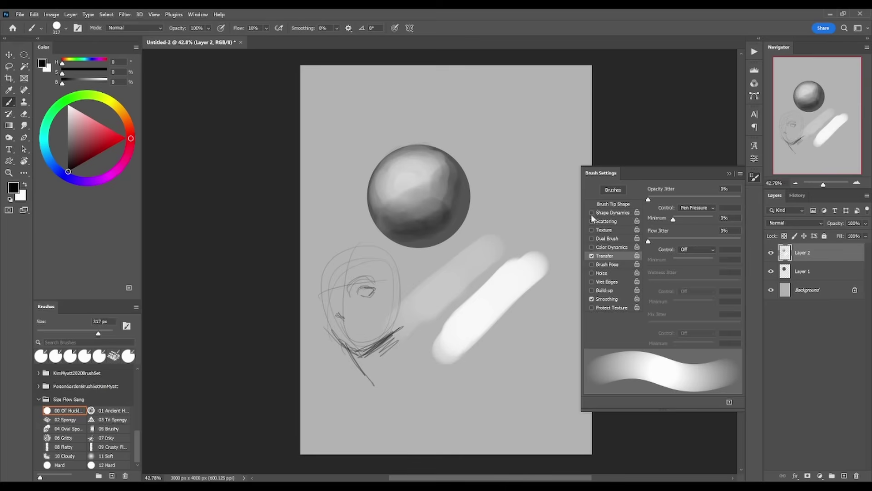
{"action": "left_click", "coordinate": [68, 411]}
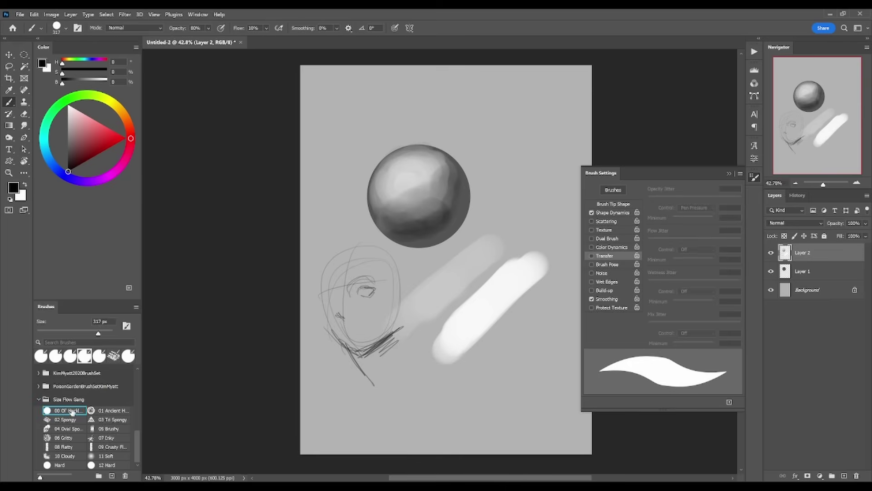
{"action": "left_click_drag", "start_coordinate": [445, 245], "coordinate": [492, 251]}
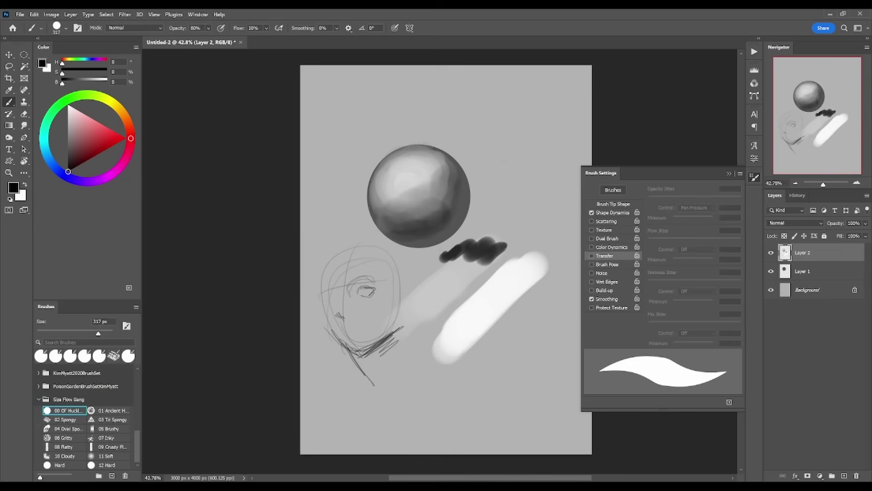
{"action": "key", "text": "ctrl+z"}
- Try several long downward black strokes to the right of the sphere
{"action": "mouse_move", "coordinate": [492, 148]}
{"action": "left_mouse_down"}
{"action": "mouse_move", "coordinate": [508, 195]}
{"action": "mouse_move", "coordinate": [507, 245]}
{"action": "left_mouse_up"}
{"action": "key", "text": "ctrl+z"}
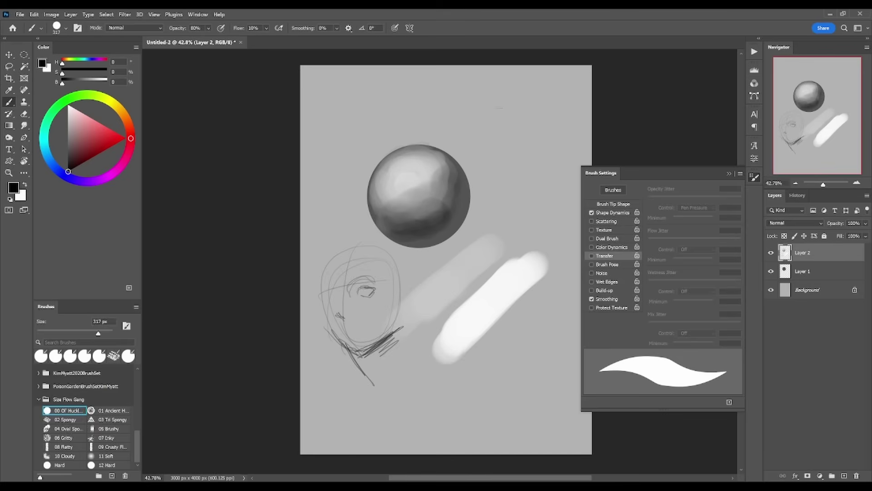
{"action": "mouse_move", "coordinate": [536, 114]}
{"action": "left_mouse_down"}
{"action": "mouse_move", "coordinate": [527, 200]}
{"action": "mouse_move", "coordinate": [536, 213]}
{"action": "mouse_move", "coordinate": [556, 209]}
{"action": "left_mouse_up"}
{"action": "key", "text": "ctrl+z"}
{"action": "mouse_move", "coordinate": [472, 118]}
{"action": "left_mouse_down"}
{"action": "mouse_move", "coordinate": [484, 196]}
{"action": "mouse_move", "coordinate": [500, 214]}
{"action": "mouse_move", "coordinate": [509, 291]}
{"action": "mouse_move", "coordinate": [522, 311]}
{"action": "left_mouse_up"}
{"action": "key", "text": "ctrl+z"}
- Clear all the paint from Layer 2, leaving nothing selected
{"action": "key", "text": "ctrl+a"}
{"action": "key", "text": "Delete"}
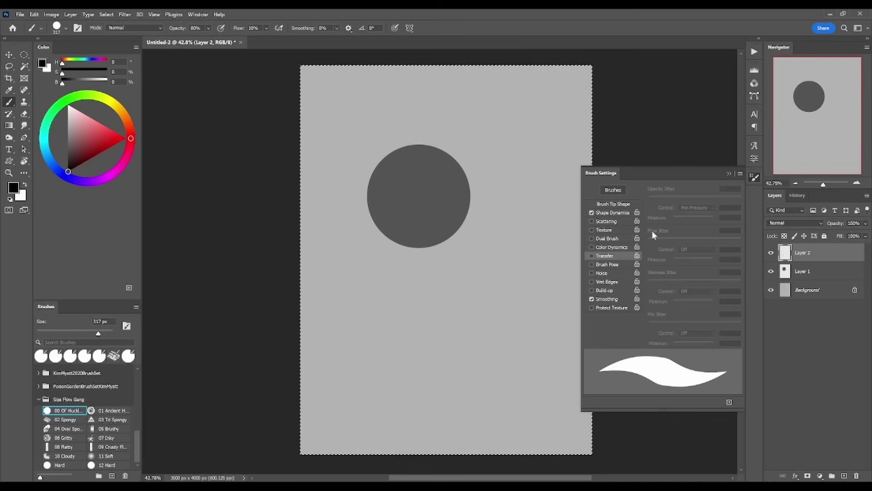
{"action": "key", "text": "ctrl+d"}
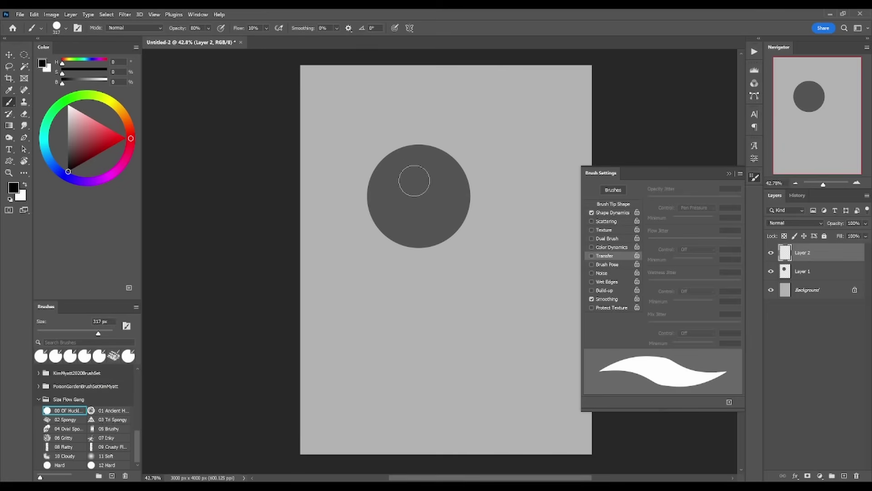
- Switch the paint colour to white and try strokes on the dark circle and below it
{"action": "key", "text": "x"}
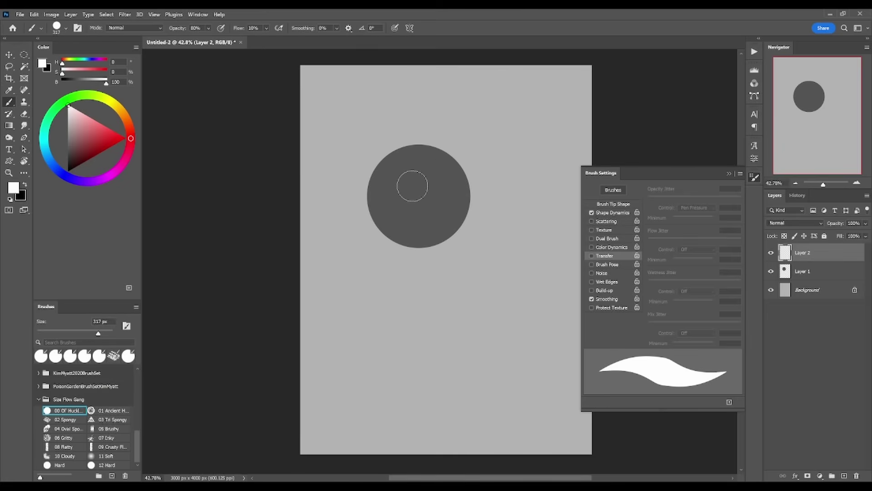
{"action": "left_click_drag", "start_coordinate": [413, 185], "coordinate": [418, 184]}
{"action": "key", "text": "ctrl+z"}
{"action": "left_click_drag", "start_coordinate": [369, 344], "coordinate": [411, 284]}
{"action": "key", "text": "ctrl+z"}
- Paint a short horizontal and a short vertical white stroke side by side below the circle
{"action": "left_click_drag", "start_coordinate": [361, 316], "coordinate": [435, 308]}
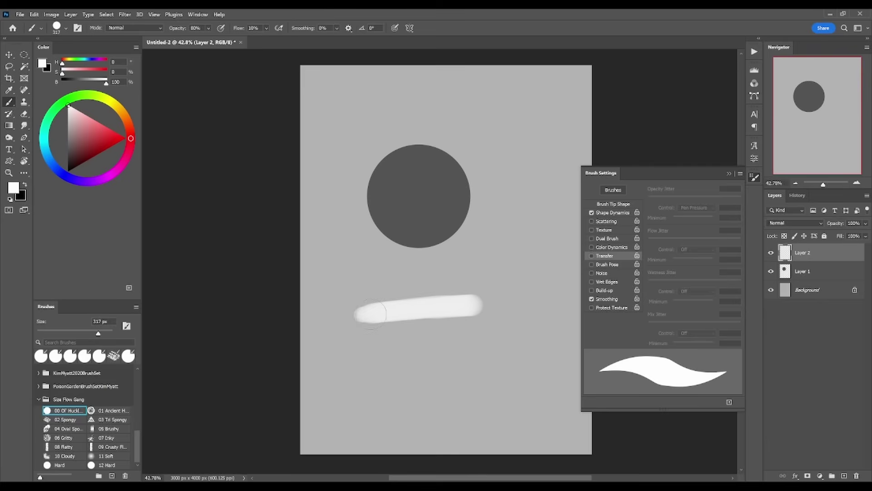
{"action": "key", "text": "ctrl+z"}
{"action": "mouse_move", "coordinate": [377, 314]}
{"action": "left_mouse_down"}
{"action": "mouse_move", "coordinate": [413, 315]}
{"action": "mouse_move", "coordinate": [381, 312]}
{"action": "left_mouse_up"}
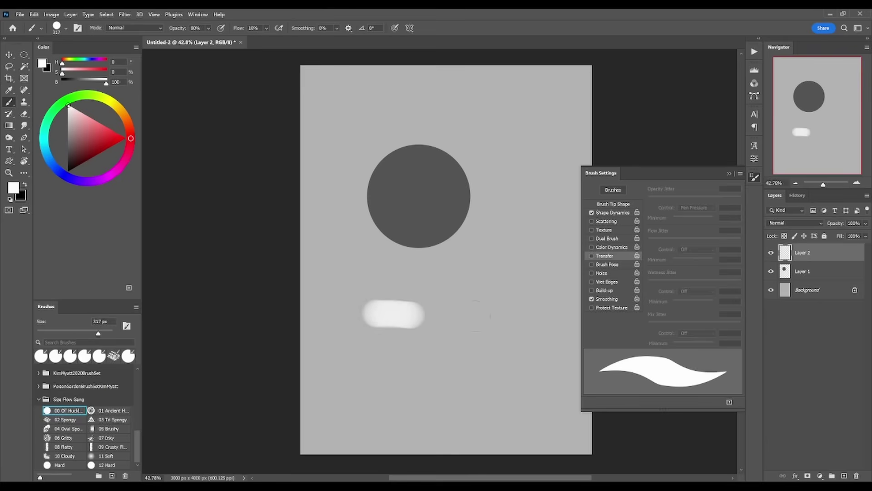
{"action": "left_click_drag", "start_coordinate": [453, 326], "coordinate": [454, 297]}
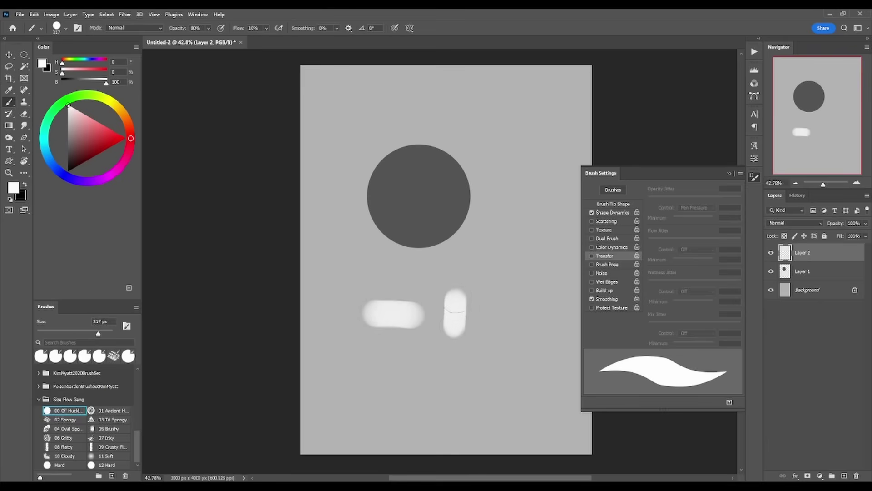
- Paint a rounded white highlight on the upper left part of the dark circle
{"action": "left_click", "coordinate": [456, 337], "text": "ctrl"}
{"action": "left_click", "coordinate": [456, 337], "text": "ctrl"}
{"action": "left_click", "coordinate": [339, 307], "text": "ctrl"}
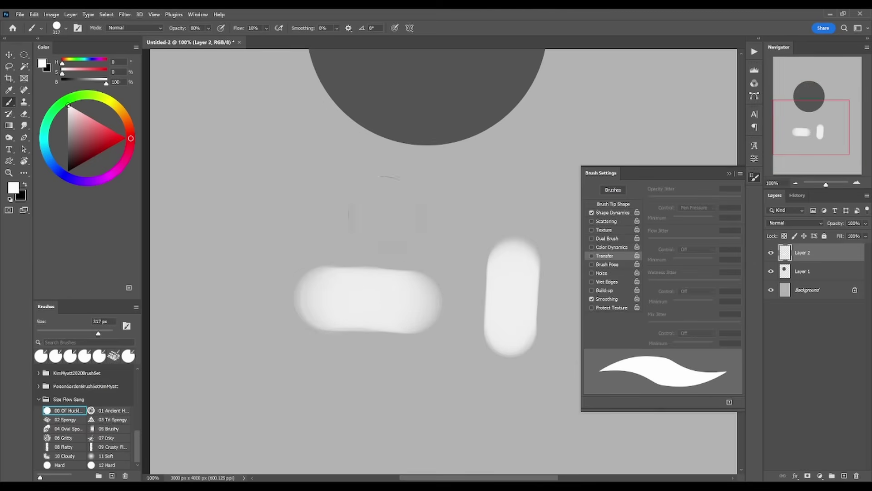
{"action": "left_click_drag", "start_coordinate": [378, 193], "coordinate": [363, 388]}
{"action": "mouse_move", "coordinate": [360, 218]}
{"action": "left_mouse_down"}
{"action": "mouse_move", "coordinate": [370, 236]}
{"action": "mouse_move", "coordinate": [362, 219]}
{"action": "mouse_move", "coordinate": [397, 221]}
{"action": "mouse_move", "coordinate": [397, 183]}
{"action": "mouse_move", "coordinate": [417, 192]}
{"action": "mouse_move", "coordinate": [415, 220]}
{"action": "mouse_move", "coordinate": [394, 225]}
{"action": "mouse_move", "coordinate": [380, 245]}
{"action": "mouse_move", "coordinate": [347, 227]}
{"action": "mouse_move", "coordinate": [424, 232]}
{"action": "mouse_move", "coordinate": [382, 266]}
{"action": "left_mouse_up"}
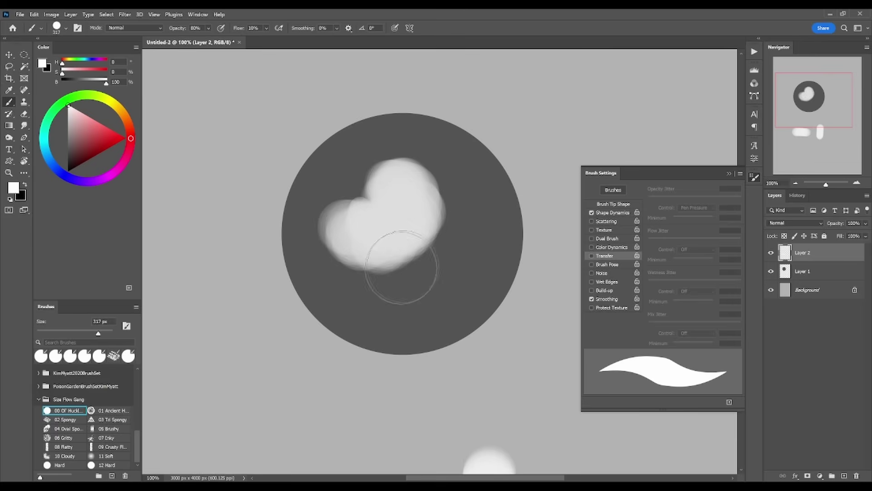
- Extend the highlight's lower and right edges with sampled grey tones
{"action": "left_click", "coordinate": [385, 265], "text": "alt"}
{"action": "mouse_move", "coordinate": [337, 259]}
{"action": "left_mouse_down"}
{"action": "mouse_move", "coordinate": [335, 250]}
{"action": "mouse_move", "coordinate": [376, 269]}
{"action": "mouse_move", "coordinate": [414, 259]}
{"action": "mouse_move", "coordinate": [432, 239]}
{"action": "mouse_move", "coordinate": [428, 212]}
{"action": "mouse_move", "coordinate": [405, 242]}
{"action": "mouse_move", "coordinate": [348, 241]}
{"action": "left_mouse_up"}
{"action": "left_click", "coordinate": [414, 221], "text": "alt"}
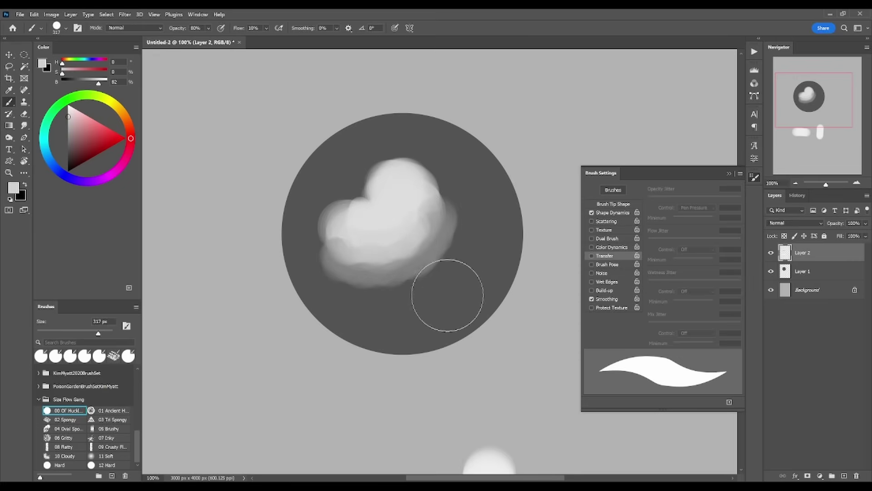
- Set the brush opacity to 50% and blend the highlight's lower and right edges outward with sampled greys
{"action": "key", "text": "5"}
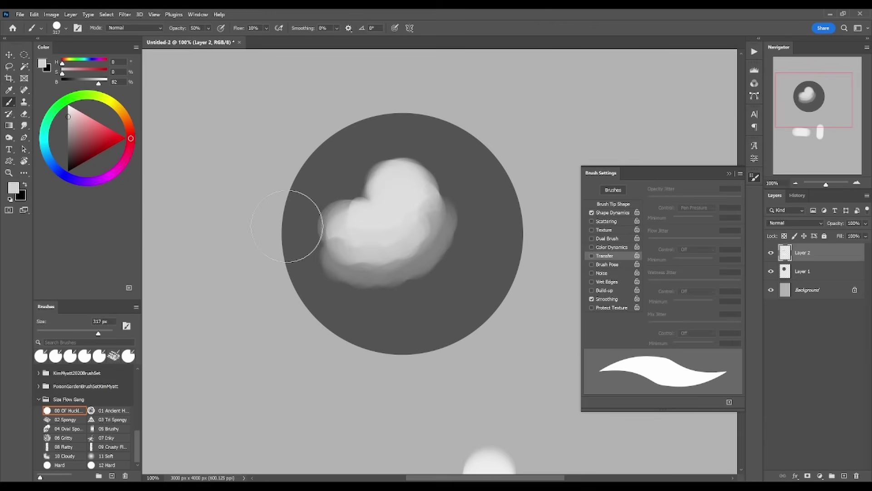
{"action": "left_click", "coordinate": [359, 273], "text": "alt"}
{"action": "mouse_move", "coordinate": [341, 273]}
{"action": "left_mouse_down"}
{"action": "mouse_move", "coordinate": [367, 277]}
{"action": "mouse_move", "coordinate": [444, 203]}
{"action": "mouse_move", "coordinate": [409, 241]}
{"action": "mouse_move", "coordinate": [374, 252]}
{"action": "mouse_move", "coordinate": [347, 253]}
{"action": "left_mouse_up"}
{"action": "left_click", "coordinate": [421, 223], "text": "alt"}
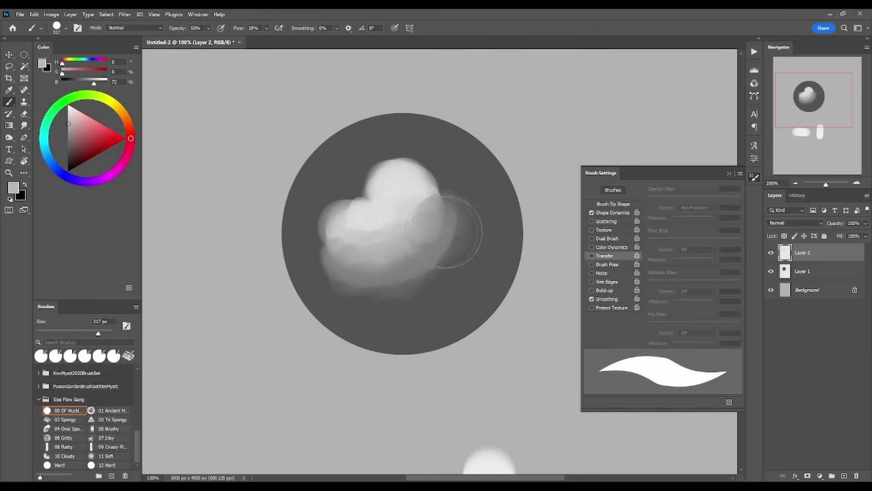
{"action": "left_click", "coordinate": [369, 221], "text": "alt"}
{"action": "mouse_move", "coordinate": [409, 195]}
{"action": "left_mouse_down"}
{"action": "mouse_move", "coordinate": [434, 207]}
{"action": "mouse_move", "coordinate": [432, 180]}
{"action": "mouse_move", "coordinate": [419, 177]}
{"action": "mouse_move", "coordinate": [435, 262]}
{"action": "mouse_move", "coordinate": [423, 270]}
{"action": "mouse_move", "coordinate": [462, 262]}
{"action": "mouse_move", "coordinate": [439, 267]}
{"action": "mouse_move", "coordinate": [399, 305]}
{"action": "mouse_move", "coordinate": [376, 296]}
{"action": "mouse_move", "coordinate": [452, 254]}
{"action": "mouse_move", "coordinate": [420, 243]}
{"action": "left_mouse_up"}
- Smooth the transition below and to the right of the highlight with sampled dark and mid greys
{"action": "left_click", "coordinate": [442, 208], "text": "alt"}
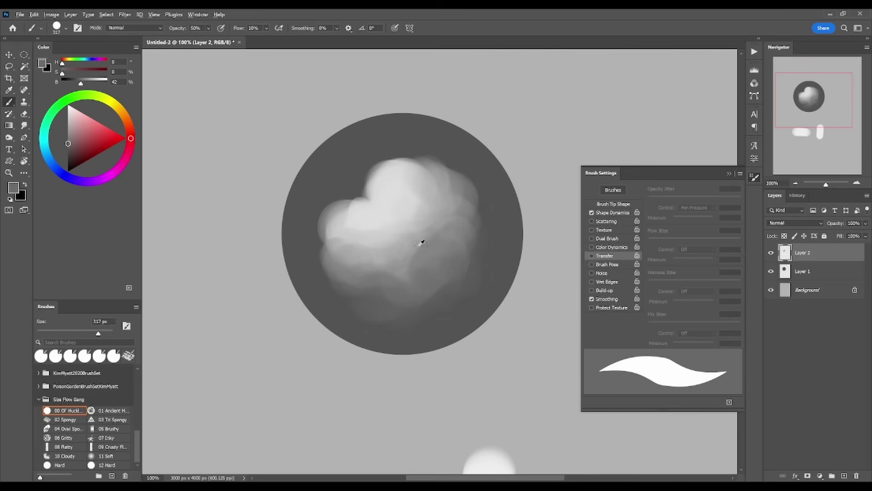
{"action": "left_click", "coordinate": [420, 243], "text": "alt"}
{"action": "left_click", "coordinate": [415, 223], "text": "alt"}
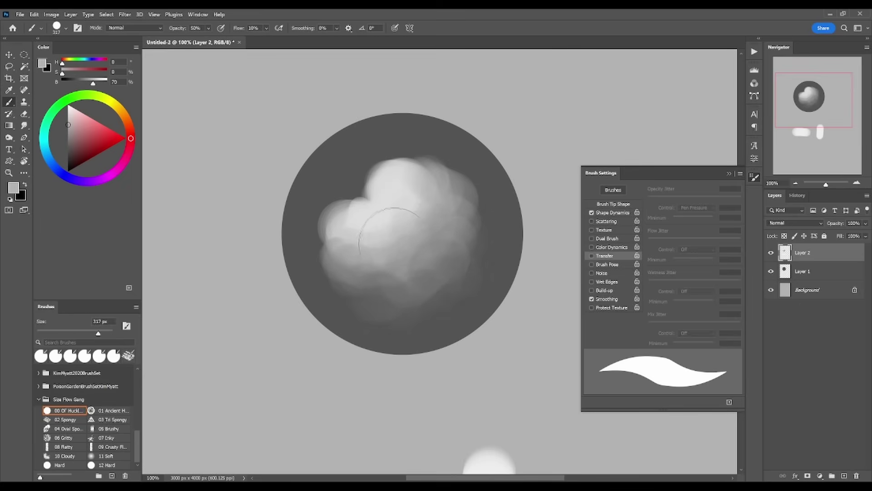
{"action": "left_click", "coordinate": [402, 268], "text": "alt"}
{"action": "left_click", "coordinate": [343, 239], "text": "alt"}
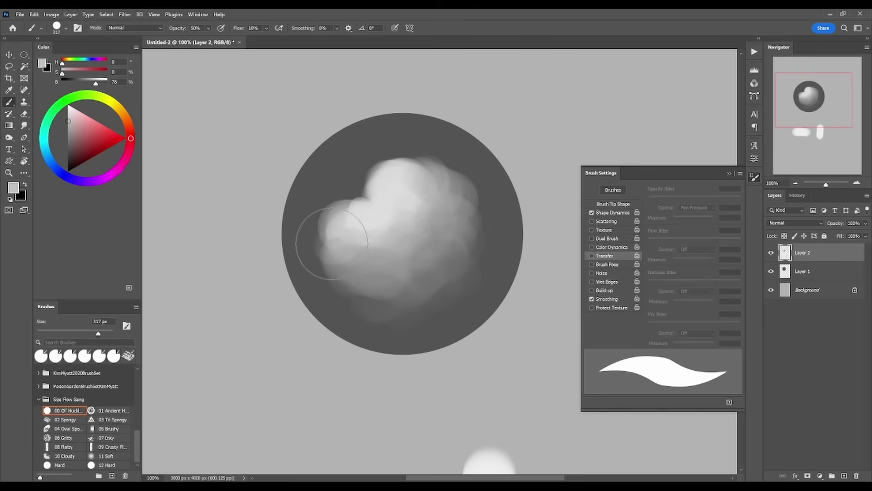
- Soften the highlight's left edge and upper notch with sampled light greys
{"action": "left_click_drag", "start_coordinate": [332, 245], "coordinate": [337, 233]}
{"action": "left_click", "coordinate": [375, 195], "text": "alt"}
{"action": "left_click_drag", "start_coordinate": [370, 196], "coordinate": [383, 172]}
{"action": "left_click", "coordinate": [354, 171], "text": "alt"}
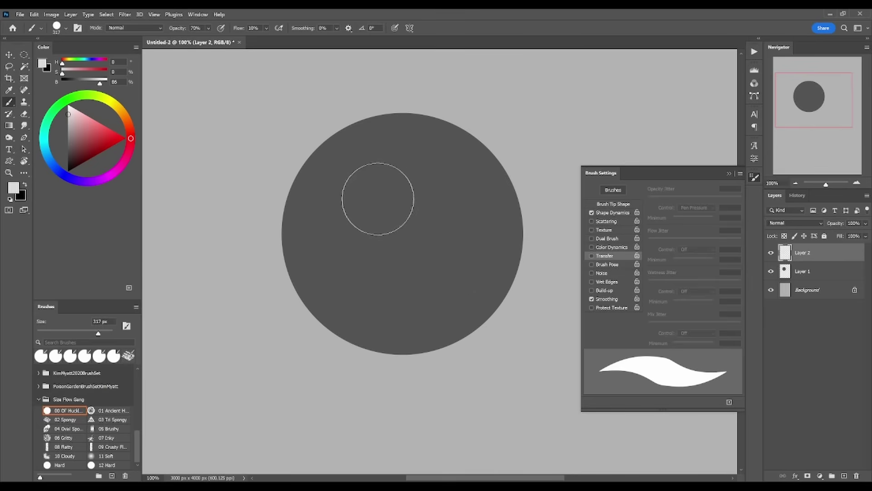
- Paint a broad light grey area over the upper left part of the dark circle
{"action": "key", "text": "x"}
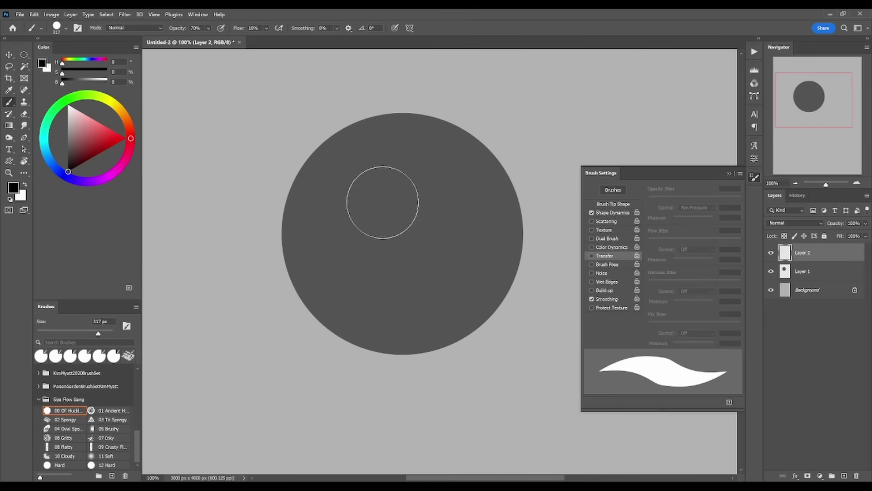
{"action": "key", "text": "x"}
{"action": "mouse_move", "coordinate": [362, 195]}
{"action": "left_mouse_down"}
{"action": "mouse_move", "coordinate": [383, 176]}
{"action": "mouse_move", "coordinate": [361, 199]}
{"action": "mouse_move", "coordinate": [358, 223]}
{"action": "mouse_move", "coordinate": [374, 232]}
{"action": "mouse_move", "coordinate": [396, 225]}
{"action": "mouse_move", "coordinate": [414, 205]}
{"action": "mouse_move", "coordinate": [419, 166]}
{"action": "mouse_move", "coordinate": [370, 160]}
{"action": "mouse_move", "coordinate": [374, 153]}
{"action": "mouse_move", "coordinate": [448, 161]}
{"action": "mouse_move", "coordinate": [397, 144]}
{"action": "mouse_move", "coordinate": [367, 249]}
{"action": "mouse_move", "coordinate": [385, 249]}
{"action": "mouse_move", "coordinate": [419, 225]}
{"action": "mouse_move", "coordinate": [441, 196]}
{"action": "mouse_move", "coordinate": [437, 163]}
{"action": "mouse_move", "coordinate": [445, 162]}
{"action": "mouse_move", "coordinate": [400, 201]}
{"action": "mouse_move", "coordinate": [432, 233]}
{"action": "mouse_move", "coordinate": [323, 229]}
{"action": "left_mouse_up"}
{"action": "left_click", "coordinate": [353, 203], "text": "alt"}
- Set the brush opacity to 50% and spread sampled light greys across the circle toward its left, upper and right edges
{"action": "key", "text": "5"}
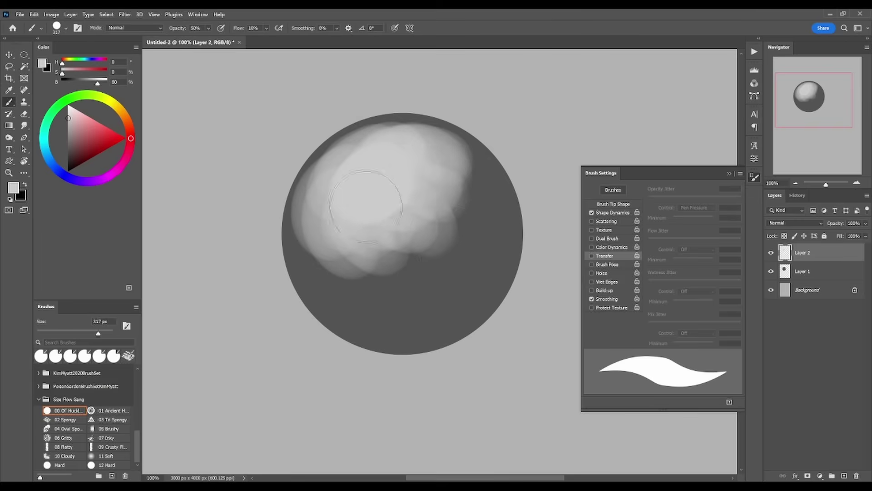
{"action": "left_click", "coordinate": [411, 239], "text": "alt"}
{"action": "mouse_move", "coordinate": [380, 223]}
{"action": "left_mouse_down"}
{"action": "mouse_move", "coordinate": [425, 174]}
{"action": "mouse_move", "coordinate": [324, 255]}
{"action": "mouse_move", "coordinate": [315, 233]}
{"action": "mouse_move", "coordinate": [323, 268]}
{"action": "mouse_move", "coordinate": [402, 279]}
{"action": "mouse_move", "coordinate": [436, 254]}
{"action": "mouse_move", "coordinate": [469, 208]}
{"action": "mouse_move", "coordinate": [450, 159]}
{"action": "left_mouse_up"}
{"action": "left_click", "coordinate": [301, 233], "text": "alt"}
{"action": "mouse_move", "coordinate": [310, 227]}
{"action": "left_mouse_down"}
{"action": "mouse_move", "coordinate": [324, 165]}
{"action": "mouse_move", "coordinate": [334, 172]}
{"action": "mouse_move", "coordinate": [331, 151]}
{"action": "mouse_move", "coordinate": [377, 126]}
{"action": "mouse_move", "coordinate": [450, 144]}
{"action": "left_mouse_up"}
{"action": "left_click", "coordinate": [421, 147], "text": "alt"}
{"action": "mouse_move", "coordinate": [336, 167]}
{"action": "left_mouse_down"}
{"action": "mouse_move", "coordinate": [475, 176]}
{"action": "mouse_move", "coordinate": [487, 219]}
{"action": "left_mouse_up"}
- Blend the lower edge of the lit area into the dark lower right shadow with sampled midtones
{"action": "left_click", "coordinate": [481, 191], "text": "alt"}
{"action": "left_click", "coordinate": [454, 235], "text": "alt"}
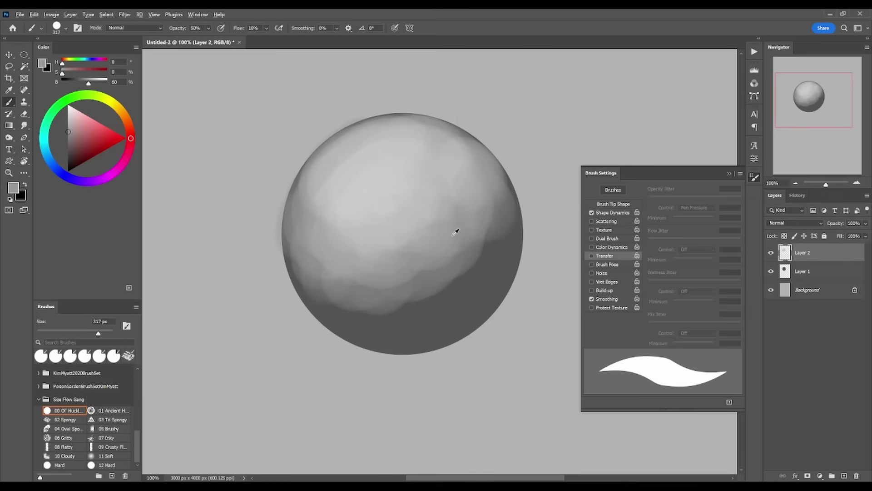
{"action": "left_click", "coordinate": [334, 276], "text": "alt"}
{"action": "mouse_move", "coordinate": [322, 282]}
{"action": "left_mouse_down"}
{"action": "mouse_move", "coordinate": [361, 304]}
{"action": "mouse_move", "coordinate": [336, 303]}
{"action": "mouse_move", "coordinate": [412, 290]}
{"action": "mouse_move", "coordinate": [409, 282]}
{"action": "mouse_move", "coordinate": [454, 266]}
{"action": "mouse_move", "coordinate": [487, 226]}
{"action": "left_mouse_up"}
{"action": "left_click", "coordinate": [344, 304], "text": "alt"}
{"action": "left_click", "coordinate": [415, 285], "text": "alt"}
{"action": "left_click", "coordinate": [372, 267], "text": "alt"}
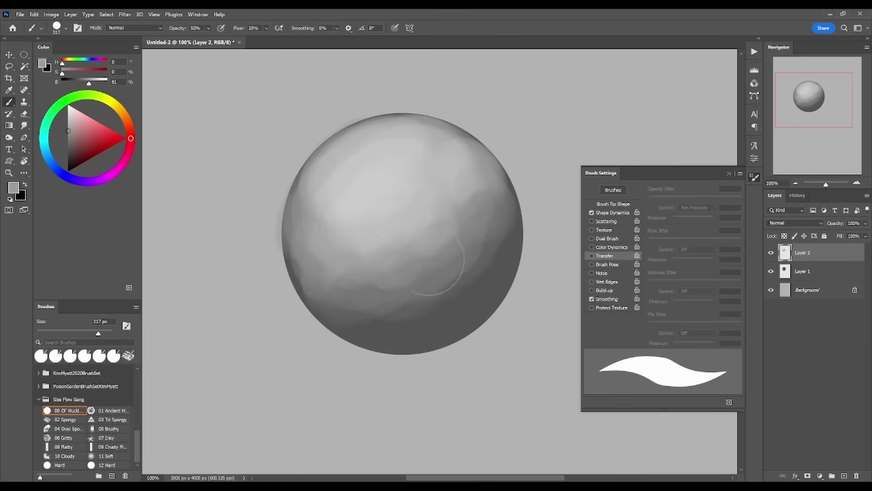
{"action": "left_click", "coordinate": [340, 197], "text": "alt"}
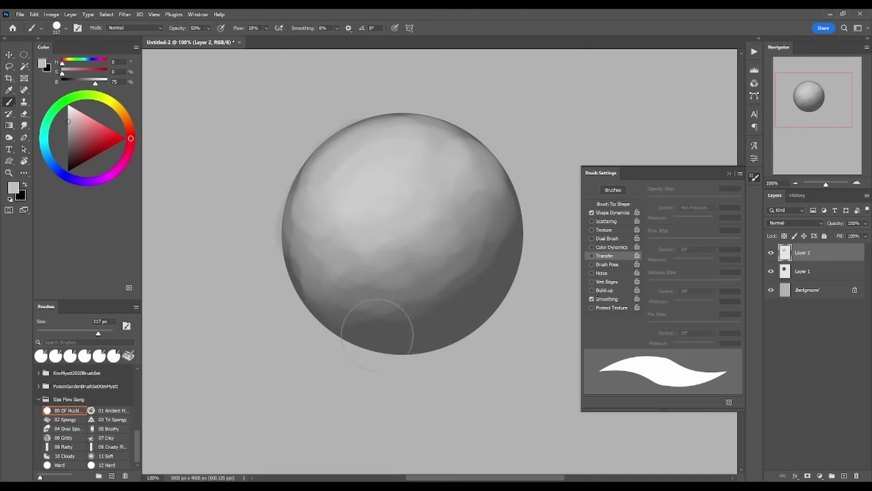
{"action": "left_click", "coordinate": [314, 235], "text": "alt"}
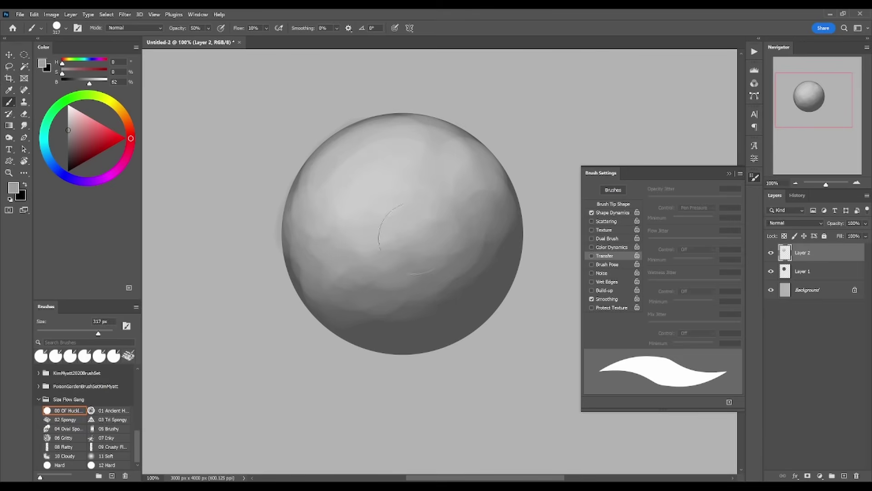
- Reduce the brush to 150 px at 40% opacity and lighten the sphere's dark rim from the left side over the upper edge
{"action": "key", "text": "bracketleft"}
{"action": "key", "text": "bracketleft"}
{"action": "key", "text": "bracketleft"}
{"action": "left_click", "coordinate": [307, 191], "text": "alt"}
{"action": "key", "text": "4"}
{"action": "left_click_drag", "start_coordinate": [295, 189], "coordinate": [291, 221]}
{"action": "mouse_move", "coordinate": [297, 180]}
{"action": "left_mouse_down"}
{"action": "mouse_move", "coordinate": [288, 227]}
{"action": "mouse_move", "coordinate": [313, 157]}
{"action": "mouse_move", "coordinate": [341, 132]}
{"action": "mouse_move", "coordinate": [405, 119]}
{"action": "left_mouse_up"}
{"action": "left_click", "coordinate": [366, 146], "text": "alt"}
{"action": "left_click_drag", "start_coordinate": [419, 120], "coordinate": [470, 138]}
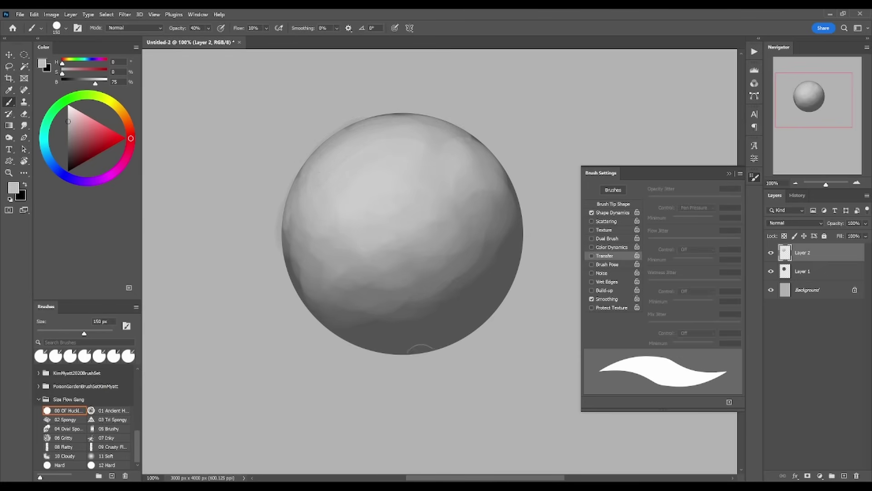
- Smooth the tones inside the sphere's left side with sampled light greys
{"action": "left_click", "coordinate": [357, 191], "text": "alt"}
{"action": "left_click_drag", "start_coordinate": [311, 239], "coordinate": [318, 188]}
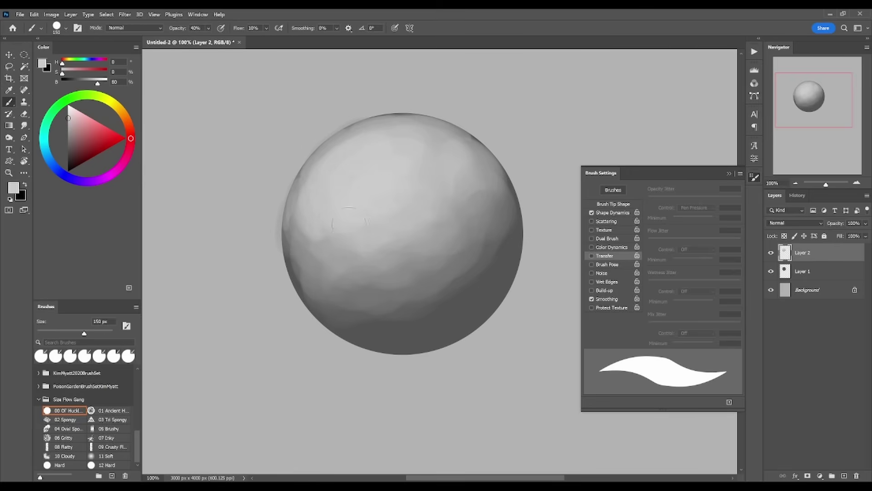
{"action": "left_click", "coordinate": [321, 226], "text": "alt"}
{"action": "left_click_drag", "start_coordinate": [311, 241], "coordinate": [337, 255]}
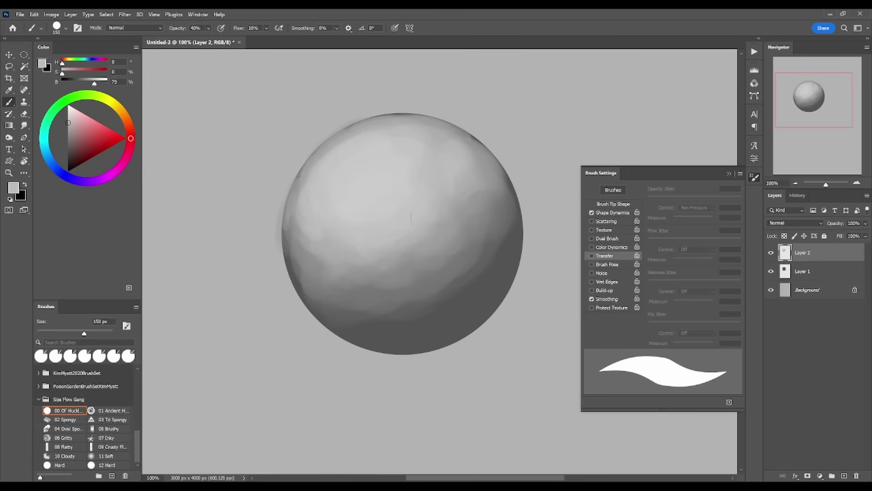
- Paint sampled grey over the sphere's lit area to darken it to a more even midtone
{"action": "left_click", "coordinate": [400, 167], "text": "alt"}
{"action": "left_click", "coordinate": [407, 280], "text": "alt"}
{"action": "mouse_move", "coordinate": [481, 232]}
{"action": "left_mouse_down"}
{"action": "mouse_move", "coordinate": [473, 211]}
{"action": "mouse_move", "coordinate": [426, 200]}
{"action": "mouse_move", "coordinate": [382, 253]}
{"action": "mouse_move", "coordinate": [334, 198]}
{"action": "mouse_move", "coordinate": [329, 166]}
{"action": "mouse_move", "coordinate": [300, 256]}
{"action": "mouse_move", "coordinate": [382, 234]}
{"action": "mouse_move", "coordinate": [407, 247]}
{"action": "mouse_move", "coordinate": [412, 149]}
{"action": "mouse_move", "coordinate": [388, 139]}
{"action": "mouse_move", "coordinate": [459, 152]}
{"action": "mouse_move", "coordinate": [363, 134]}
{"action": "mouse_move", "coordinate": [304, 223]}
{"action": "left_mouse_up"}
- Paint a small oval specular highlight in white on the sphere's upper left and sample its tone
{"action": "left_click", "coordinate": [69, 105]}
{"action": "left_click_drag", "start_coordinate": [352, 189], "coordinate": [359, 183]}
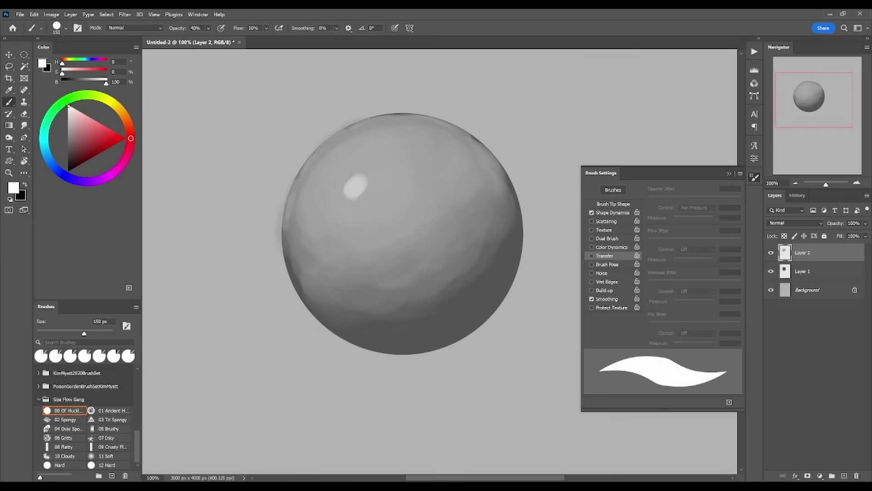
{"action": "left_click", "coordinate": [355, 182], "text": "alt"}
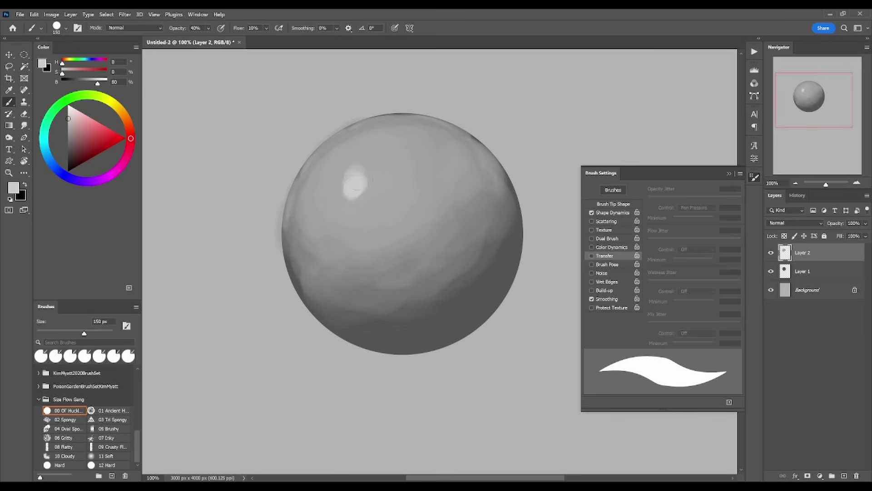
- Fade the sphere's upper left edge into the background and blend the shadow transition on its right side
{"action": "left_click", "coordinate": [327, 127], "text": "alt"}
{"action": "left_click_drag", "start_coordinate": [345, 136], "coordinate": [386, 118]}
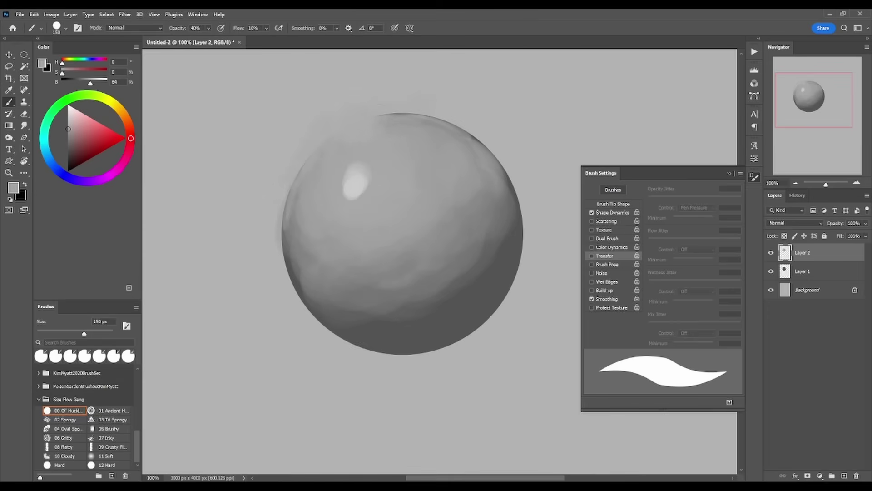
{"action": "left_click", "coordinate": [489, 245], "text": "alt"}
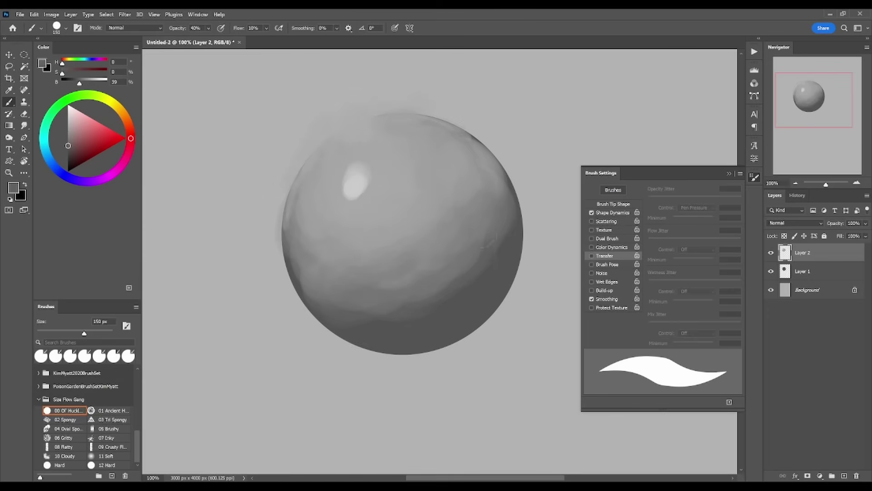
{"action": "left_click", "coordinate": [493, 256], "text": "alt"}
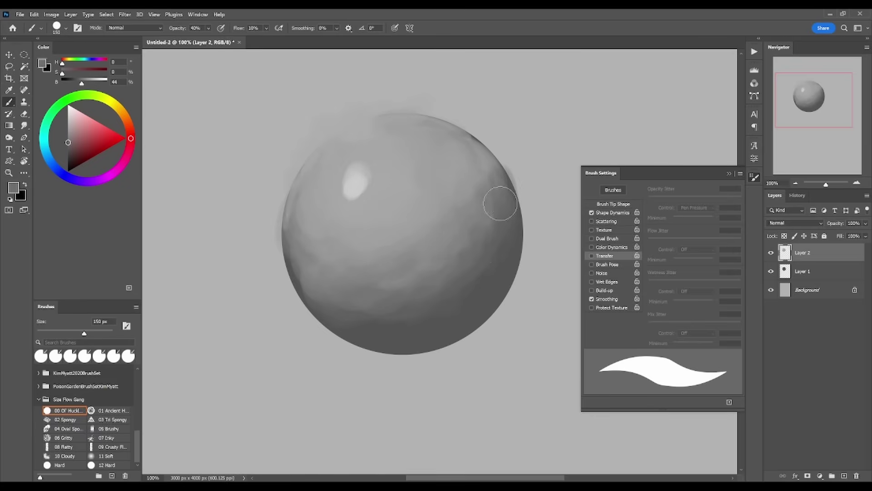
- Paint a dark grey diagonal stroke near the sphere's centre and soften its left side with sampled greys
{"action": "left_click", "coordinate": [452, 300], "text": "alt"}
{"action": "mouse_move", "coordinate": [421, 206]}
{"action": "left_mouse_down"}
{"action": "mouse_move", "coordinate": [402, 257]}
{"action": "mouse_move", "coordinate": [419, 202]}
{"action": "mouse_move", "coordinate": [395, 247]}
{"action": "left_mouse_up"}
{"action": "left_click", "coordinate": [409, 236], "text": "alt"}
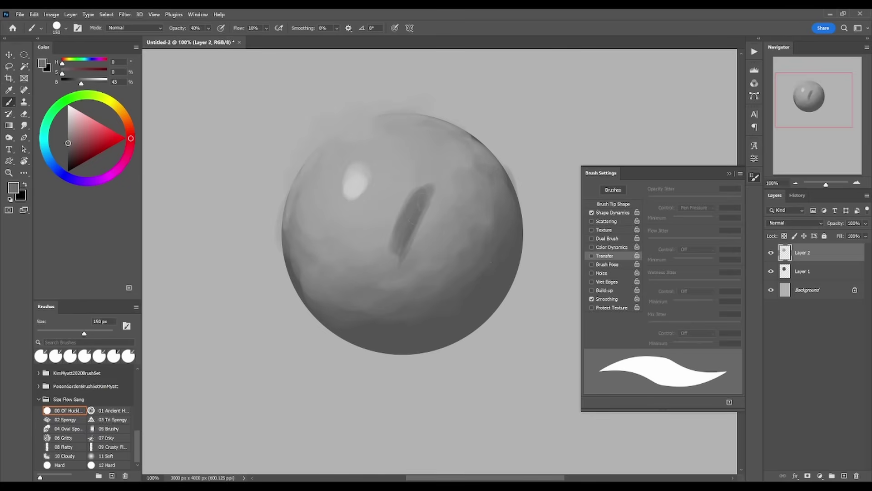
{"action": "left_click", "coordinate": [400, 242], "text": "alt"}
{"action": "left_click", "coordinate": [393, 250], "text": "alt"}
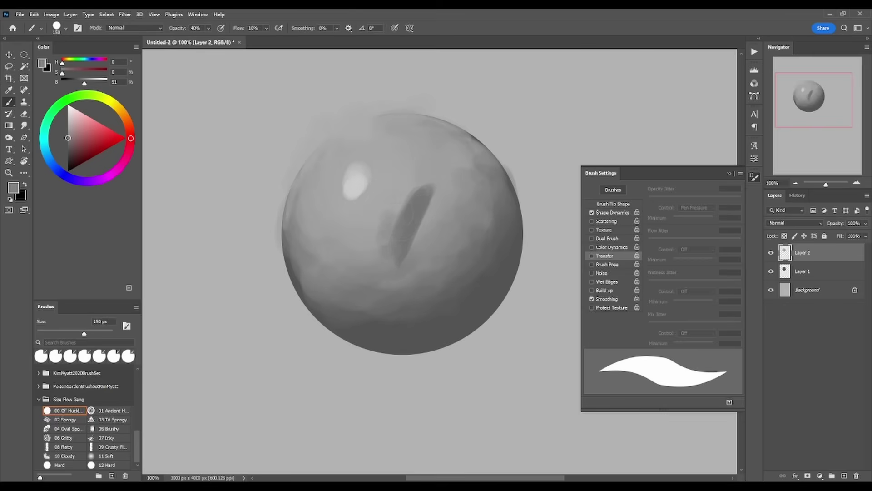
{"action": "left_click_drag", "start_coordinate": [401, 192], "coordinate": [428, 182]}
- Set a black 50 px brush at 100% opacity and draw a row of short marks along the dark stroke's left side
{"action": "key", "text": "d"}
{"action": "key", "text": "0"}
{"action": "key", "text": "x"}
{"action": "key", "text": "x"}
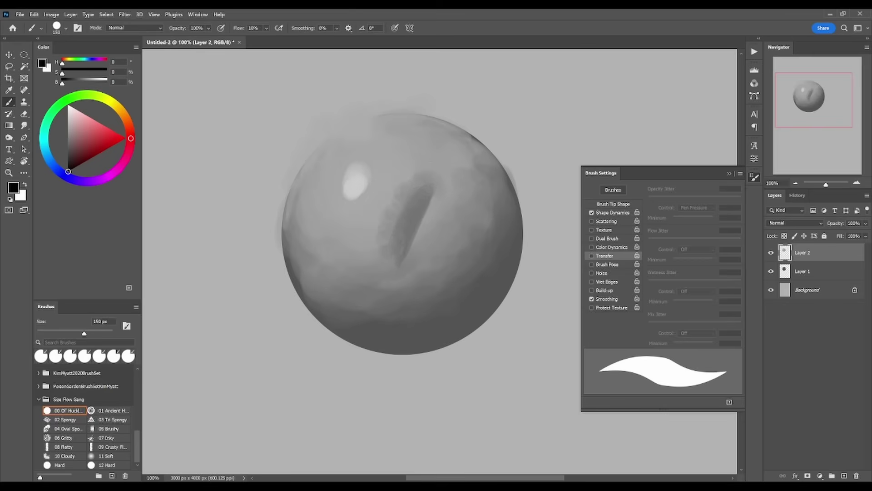
{"action": "key", "text": "bracketleft"}
{"action": "key", "text": "bracketleft"}
{"action": "key", "text": "bracketleft"}
{"action": "key", "text": "bracketleft"}
{"action": "key", "text": "bracketleft"}
{"action": "key", "text": "bracketleft"}
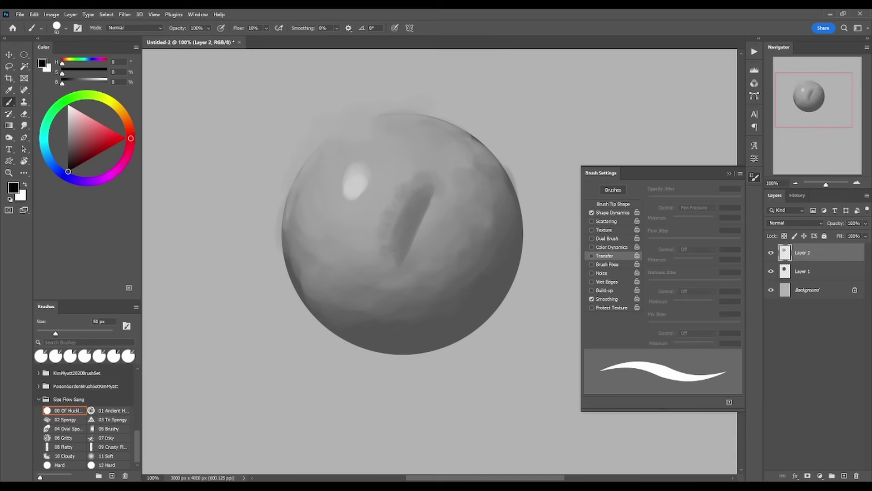
{"action": "left_click_drag", "start_coordinate": [380, 262], "coordinate": [399, 258]}
{"action": "left_click_drag", "start_coordinate": [385, 218], "coordinate": [401, 227]}
{"action": "left_click_drag", "start_coordinate": [392, 205], "coordinate": [403, 211]}
{"action": "left_click_drag", "start_coordinate": [403, 194], "coordinate": [414, 202]}
{"action": "left_click_drag", "start_coordinate": [412, 184], "coordinate": [418, 192]}
{"action": "left_click_drag", "start_coordinate": [424, 176], "coordinate": [429, 190]}
{"action": "left_click_drag", "start_coordinate": [436, 179], "coordinate": [437, 190]}
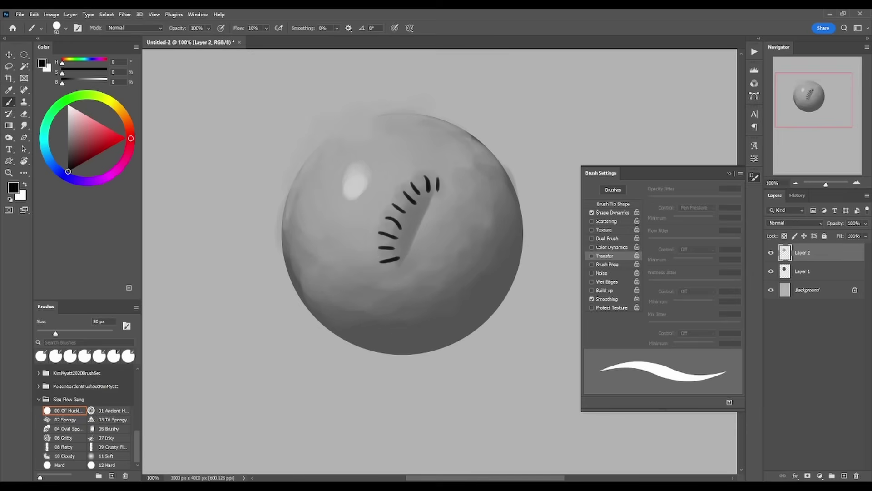
- Undo all the short black marks beside the dark stroke
{"action": "key", "text": "ctrl+z"}
{"action": "key", "text": "ctrl+z"}
{"action": "key", "text": "ctrl+z"}
{"action": "key", "text": "ctrl+z"}
{"action": "key", "text": "ctrl+z"}
{"action": "key", "text": "ctrl+z"}
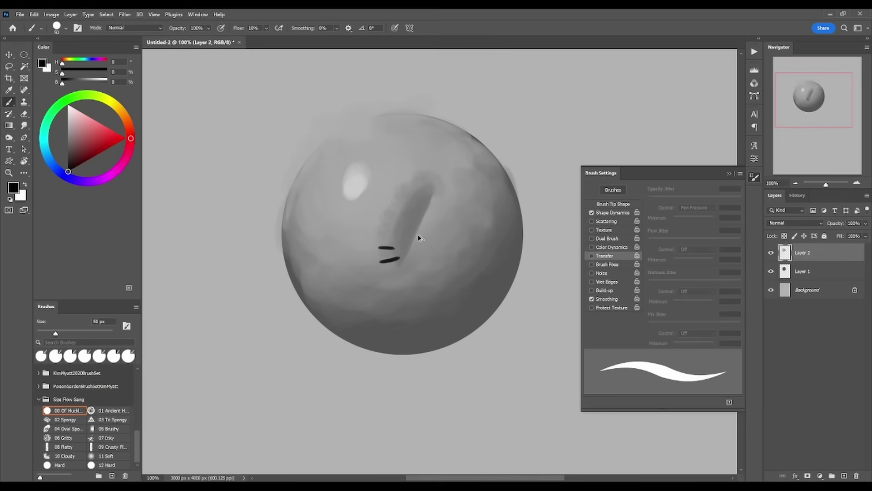
{"action": "key", "text": "ctrl+z"}
{"action": "key", "text": "ctrl+z"}
- Enlarge the brush to 150 px and extend the dark stroke's lower left side with its sampled grey
{"action": "left_click", "coordinate": [411, 232], "text": "alt"}
{"action": "key", "text": "bracketright"}
{"action": "key", "text": "bracketright"}
{"action": "key", "text": "bracketright"}
{"action": "key", "text": "bracketright"}
{"action": "key", "text": "bracketright"}
{"action": "key", "text": "bracketright"}
{"action": "key", "text": "bracketright"}
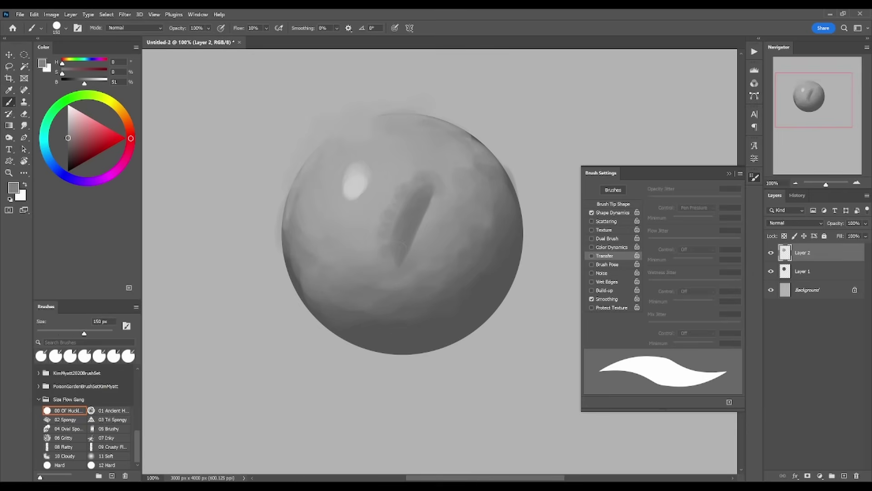
{"action": "left_click_drag", "start_coordinate": [381, 241], "coordinate": [399, 245]}
{"action": "mouse_move", "coordinate": [385, 228]}
{"action": "left_mouse_down"}
{"action": "mouse_move", "coordinate": [401, 233]}
{"action": "mouse_move", "coordinate": [405, 221]}
{"action": "mouse_move", "coordinate": [386, 251]}
{"action": "left_mouse_up"}
- Set the brush opacity to 50% and blend the left side of the dark stroke with sampled greys
{"action": "left_click", "coordinate": [384, 215], "text": "alt"}
{"action": "left_click", "coordinate": [367, 249], "text": "alt"}
{"action": "key", "text": "5"}
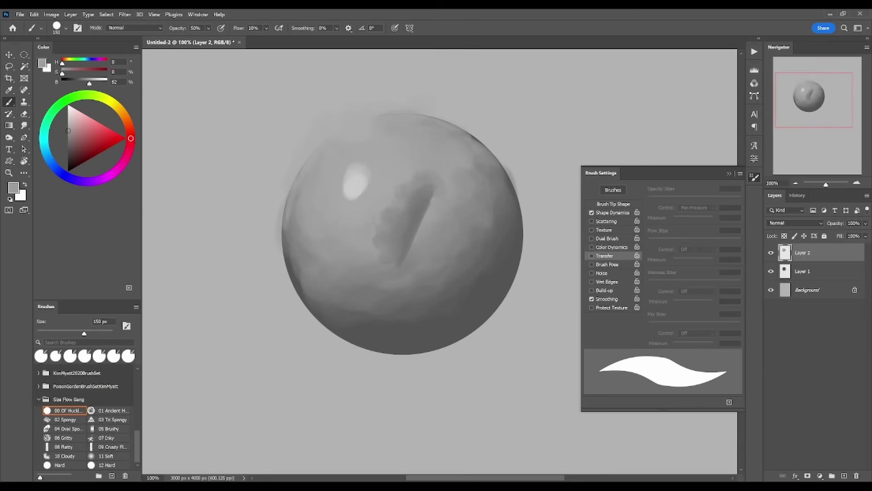
{"action": "left_click", "coordinate": [411, 195], "text": "alt"}
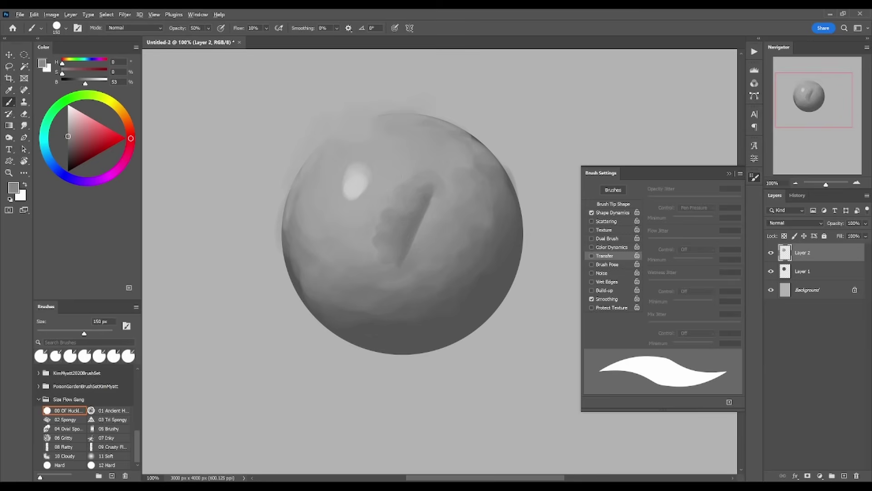
{"action": "left_click", "coordinate": [428, 193], "text": "alt"}
{"action": "left_click", "coordinate": [421, 202], "text": "alt"}
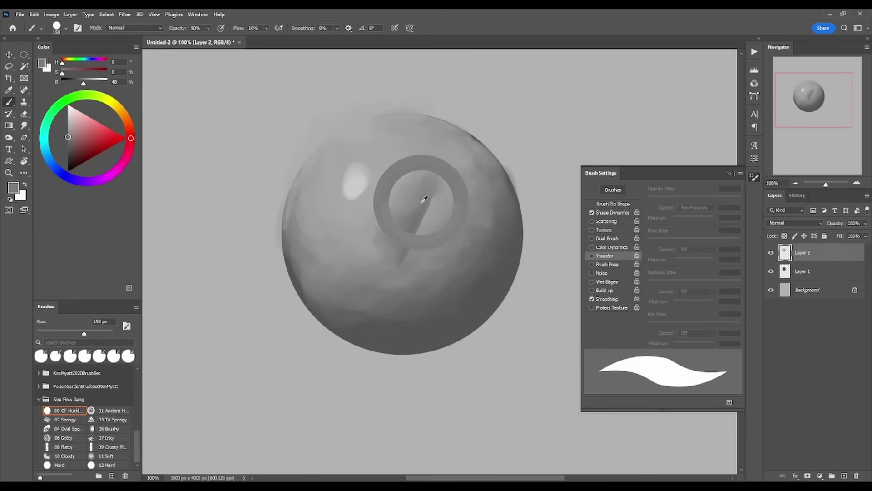
{"action": "mouse_move", "coordinate": [417, 196]}
{"action": "left_mouse_down"}
{"action": "mouse_move", "coordinate": [397, 224]}
{"action": "mouse_move", "coordinate": [409, 231]}
{"action": "mouse_move", "coordinate": [410, 222]}
{"action": "left_mouse_up"}
- Reduce the brush to 90 px at 80% opacity and redefine the dark stroke's right edge with sampled dark grey
{"action": "left_click", "coordinate": [437, 190], "text": "alt"}
{"action": "left_click", "coordinate": [425, 202], "text": "alt"}
{"action": "key", "text": "bracketleft"}
{"action": "key", "text": "bracketleft"}
{"action": "key", "text": "bracketleft"}
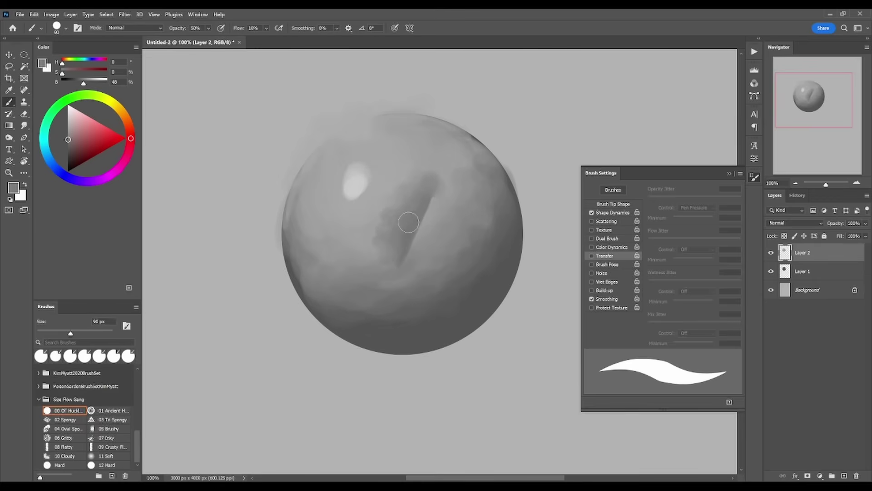
{"action": "key", "text": "8"}
{"action": "left_click", "coordinate": [422, 223], "text": "alt"}
{"action": "left_click_drag", "start_coordinate": [426, 196], "coordinate": [405, 260]}
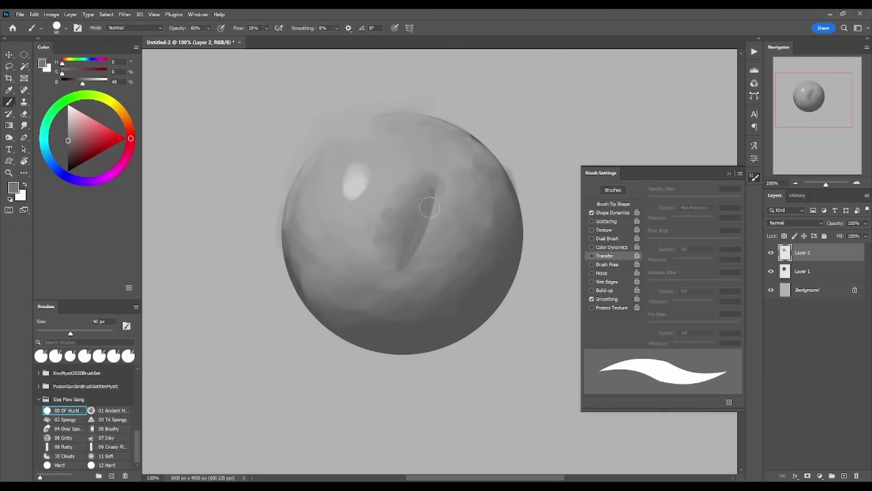
{"action": "left_click_drag", "start_coordinate": [427, 203], "coordinate": [399, 265]}
- Try black strokes along the right edge of the dark diagonal stroke and undo them
{"action": "key", "text": "d"}
{"action": "left_click_drag", "start_coordinate": [426, 206], "coordinate": [391, 276]}
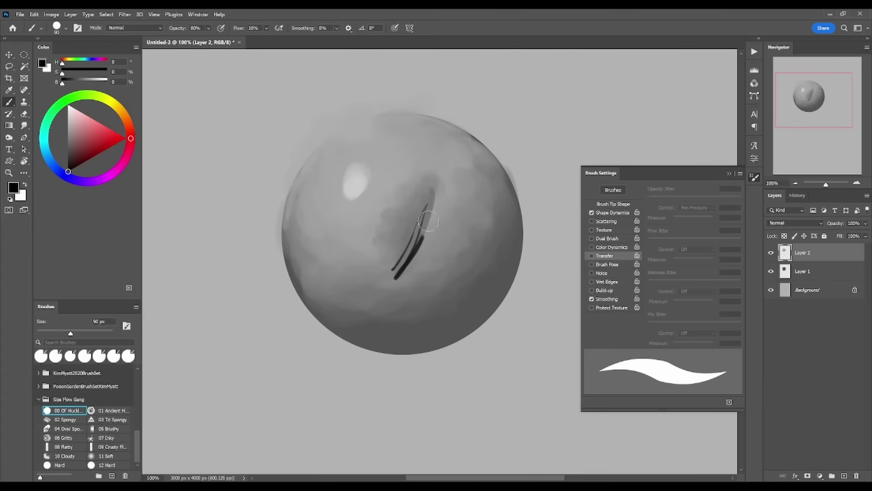
{"action": "left_click_drag", "start_coordinate": [434, 183], "coordinate": [396, 296]}
{"action": "key", "text": "ctrl+z"}
{"action": "key", "text": "ctrl+z"}
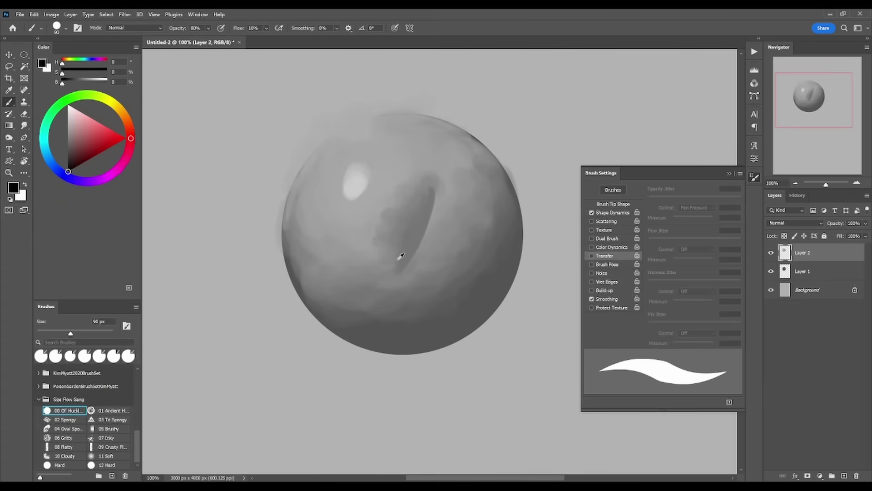
- Set the brush opacity to 30% and soften the dark diagonal stroke with greys sampled around it
{"action": "left_click", "coordinate": [398, 259], "text": "alt"}
{"action": "key", "text": "3"}
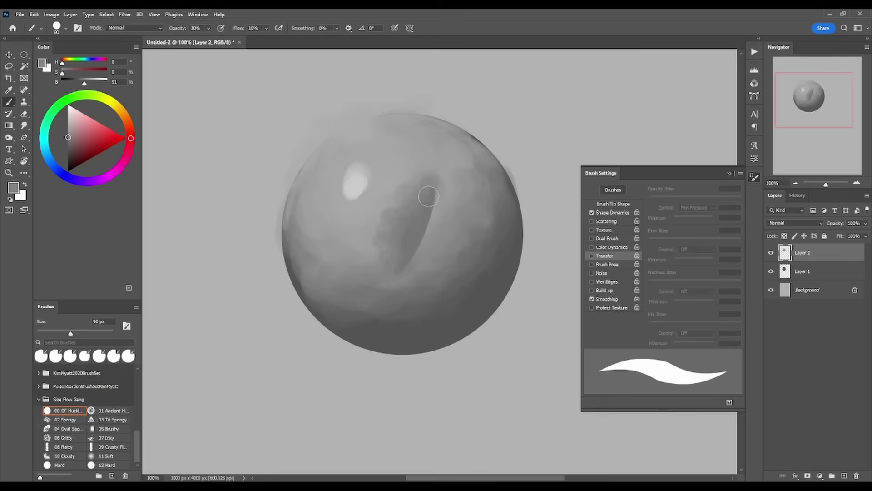
{"action": "left_click", "coordinate": [446, 195], "text": "alt"}
{"action": "left_click_drag", "start_coordinate": [422, 200], "coordinate": [405, 251]}
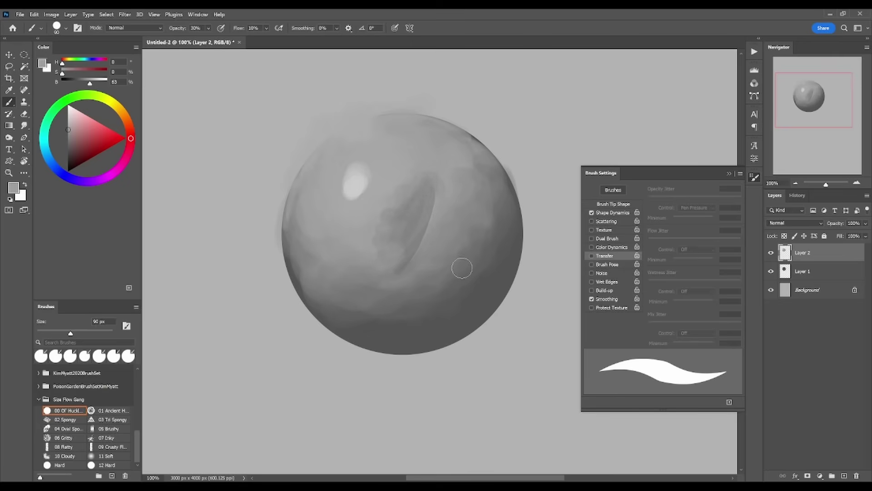
- Paint a second dark diagonal stroke beside the first at 50% opacity and blend its sides with sampled greys
{"action": "left_click", "coordinate": [357, 270], "text": "alt"}
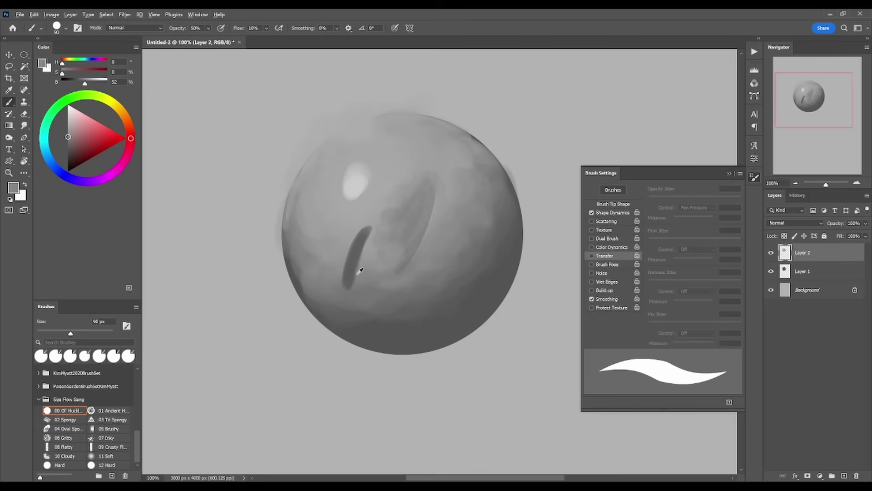
{"action": "mouse_move", "coordinate": [352, 268]}
{"action": "left_mouse_down"}
{"action": "mouse_move", "coordinate": [341, 277]}
{"action": "mouse_move", "coordinate": [362, 231]}
{"action": "mouse_move", "coordinate": [356, 246]}
{"action": "mouse_move", "coordinate": [340, 247]}
{"action": "mouse_move", "coordinate": [372, 215]}
{"action": "mouse_move", "coordinate": [347, 288]}
{"action": "left_mouse_up"}
{"action": "left_click", "coordinate": [357, 241], "text": "alt"}
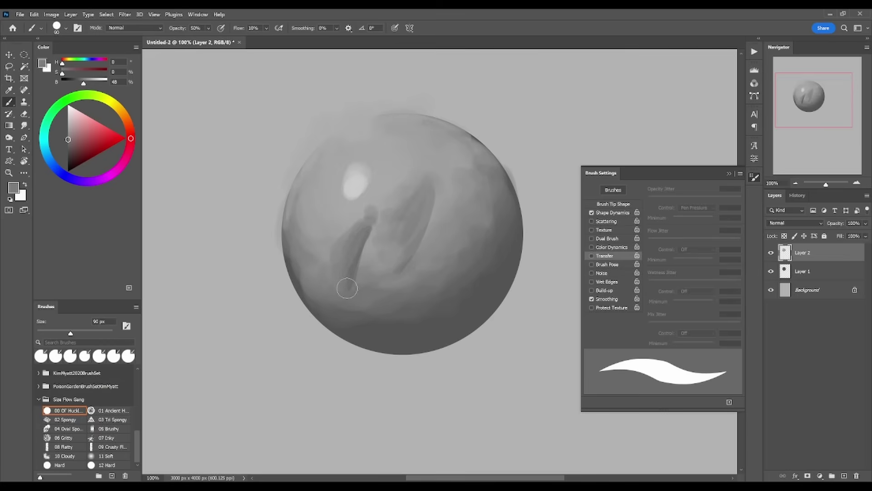
{"action": "left_click", "coordinate": [341, 263], "text": "alt"}
{"action": "left_click", "coordinate": [373, 237], "text": "alt"}
{"action": "mouse_move", "coordinate": [371, 212]}
{"action": "left_mouse_down"}
{"action": "mouse_move", "coordinate": [358, 212]}
{"action": "mouse_move", "coordinate": [358, 287]}
{"action": "left_mouse_up"}
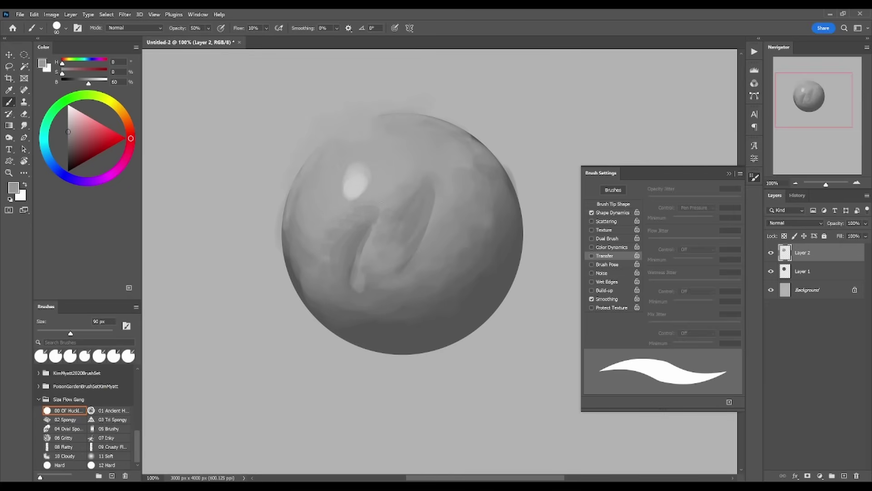
- Add a light streak sampled from the highlight along the second stroke's right edge and blend it with nearby greys
{"action": "left_click", "coordinate": [365, 185], "text": "alt"}
{"action": "left_click", "coordinate": [371, 233], "text": "alt"}
{"action": "mouse_move", "coordinate": [375, 225]}
{"action": "left_mouse_down"}
{"action": "mouse_move", "coordinate": [363, 256]}
{"action": "mouse_move", "coordinate": [389, 207]}
{"action": "left_mouse_up"}
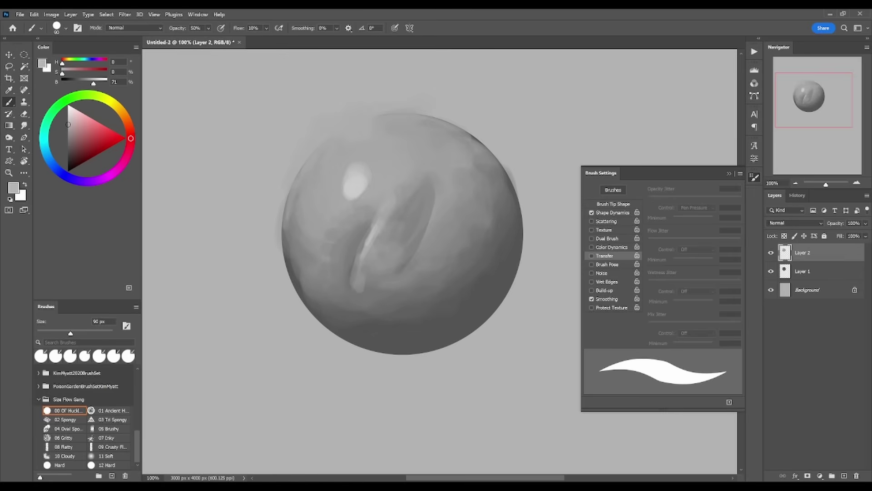
{"action": "left_click", "coordinate": [388, 224], "text": "alt"}
{"action": "left_click", "coordinate": [363, 257], "text": "alt"}
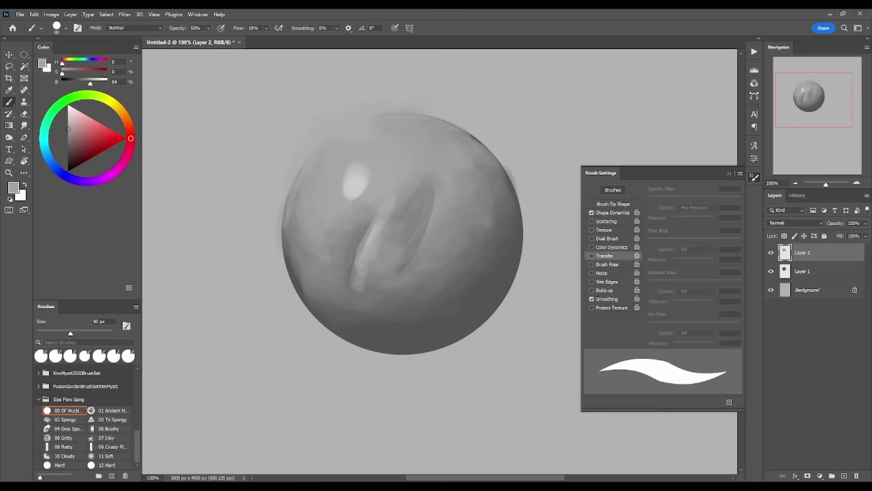
{"action": "left_click", "coordinate": [372, 270], "text": "alt"}
{"action": "left_click", "coordinate": [371, 292], "text": "alt"}
{"action": "left_click_drag", "start_coordinate": [365, 277], "coordinate": [374, 249]}
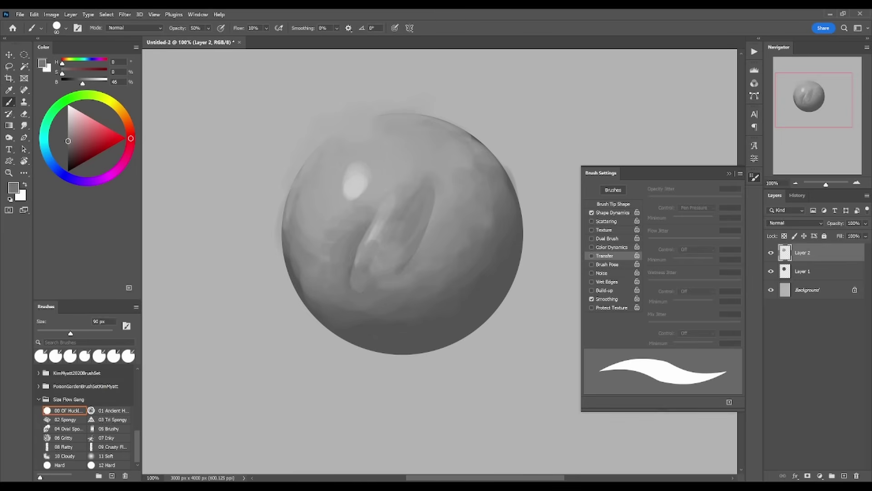
- Soften the highlight and second stroke with sampled greys at 30% opacity, and close the Brush Settings
{"action": "left_click", "coordinate": [409, 192], "text": "alt"}
{"action": "key", "text": "3"}
{"action": "left_click", "coordinate": [357, 227], "text": "alt"}
{"action": "left_click_drag", "start_coordinate": [362, 186], "coordinate": [354, 274]}
{"action": "left_click", "coordinate": [755, 177]}
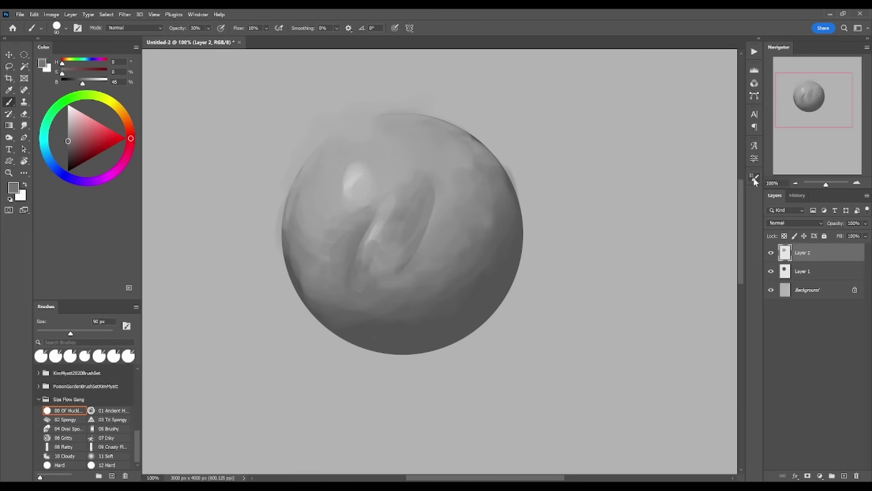
- Switch to the 02 Spongy brush, try strokes beside the sphere and undo them
{"action": "left_click", "coordinate": [70, 420]}
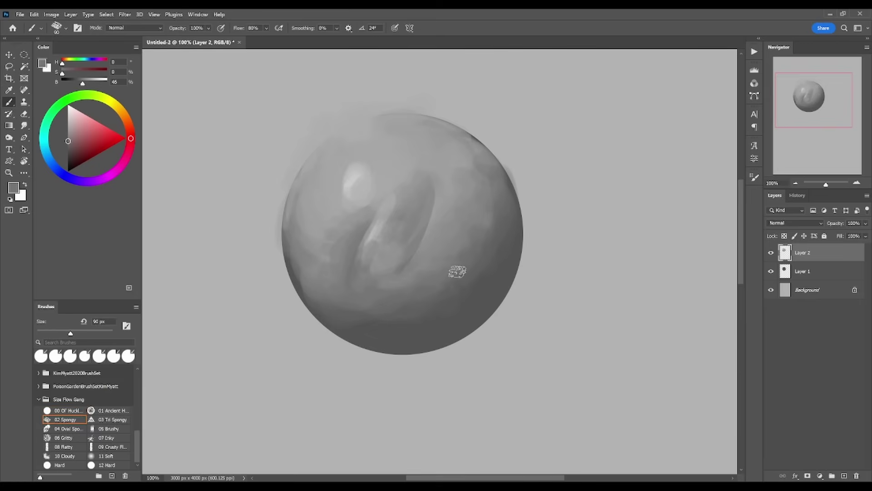
{"action": "mouse_move", "coordinate": [577, 231]}
{"action": "left_mouse_down"}
{"action": "mouse_move", "coordinate": [552, 270]}
{"action": "mouse_move", "coordinate": [563, 318]}
{"action": "mouse_move", "coordinate": [545, 309]}
{"action": "mouse_move", "coordinate": [591, 336]}
{"action": "mouse_move", "coordinate": [586, 386]}
{"action": "mouse_move", "coordinate": [613, 381]}
{"action": "left_mouse_up"}
{"action": "key", "text": "ctrl+z"}
{"action": "key", "text": "ctrl+z"}
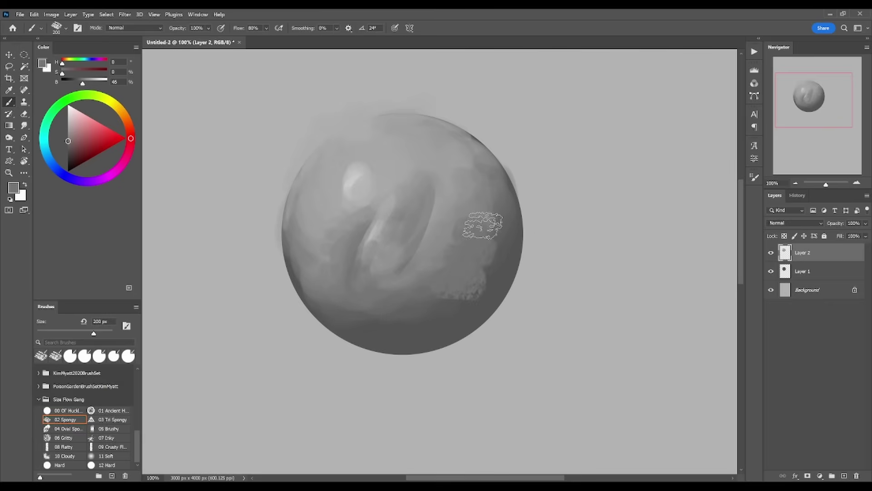
- Blend the sphere's right side with sampled greys using the 200 px Spongy brush at 40% opacity
{"action": "left_click", "coordinate": [452, 290], "text": "alt"}
{"action": "key", "text": "4"}
{"action": "left_click_drag", "start_coordinate": [427, 286], "coordinate": [451, 303]}
{"action": "mouse_move", "coordinate": [440, 270]}
{"action": "left_mouse_down"}
{"action": "mouse_move", "coordinate": [452, 233]}
{"action": "mouse_move", "coordinate": [503, 189]}
{"action": "mouse_move", "coordinate": [468, 169]}
{"action": "left_mouse_up"}
{"action": "left_click", "coordinate": [469, 173], "text": "alt"}
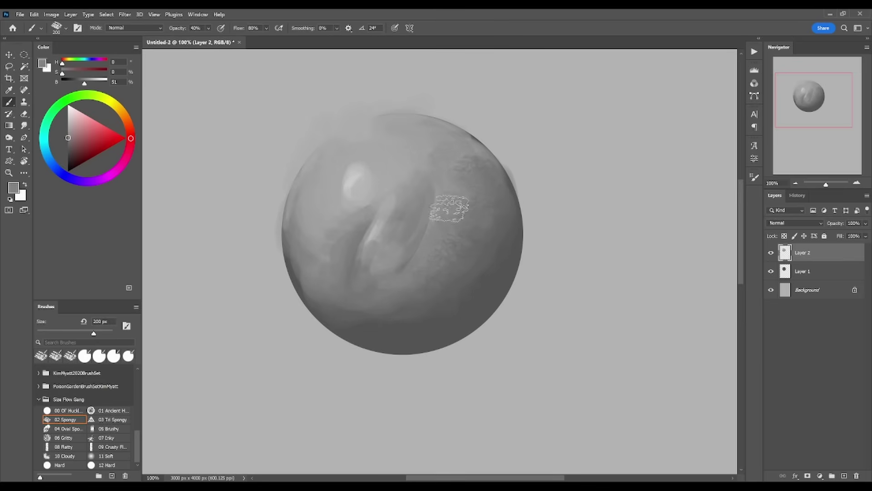
- Lighten and texture the sphere's upper right area with sampled greys at 50% opacity
{"action": "left_click", "coordinate": [437, 149], "text": "alt"}
{"action": "key", "text": "5"}
{"action": "left_click_drag", "start_coordinate": [451, 157], "coordinate": [475, 166]}
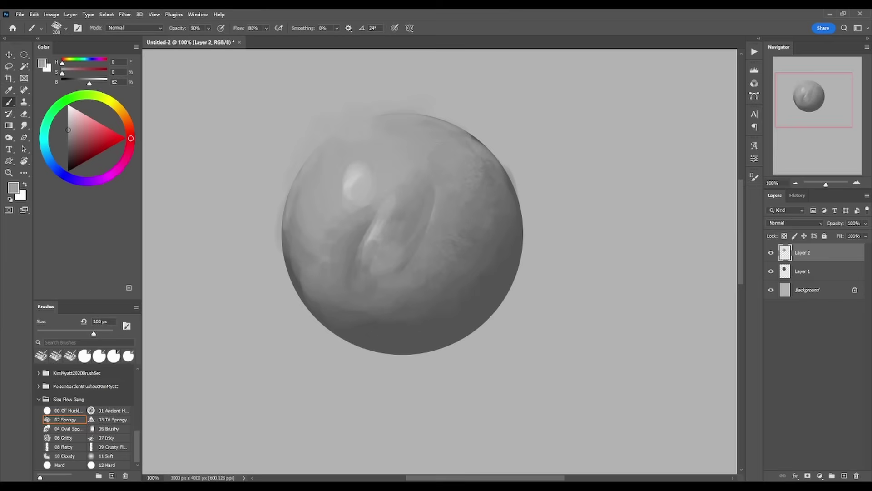
{"action": "left_click", "coordinate": [457, 222], "text": "alt"}
{"action": "left_click", "coordinate": [459, 266], "text": "alt"}
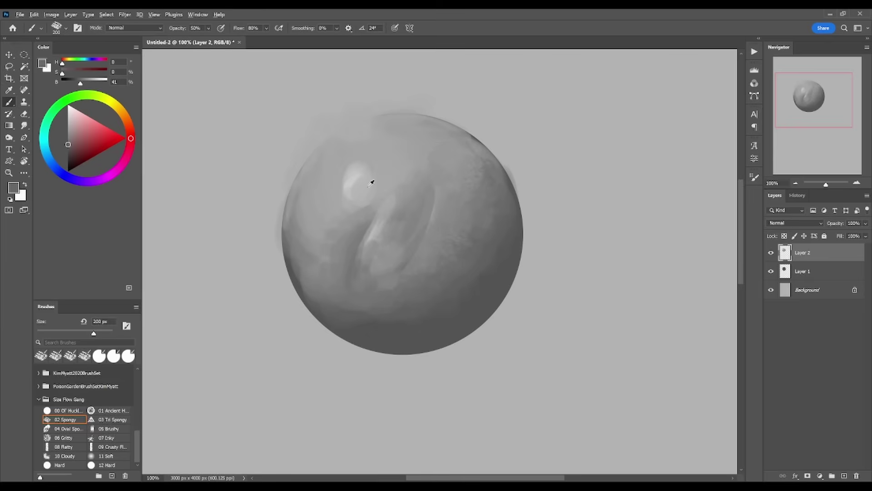
- Try a dark Spongy stroke at 90% opacity beside the sphere and undo it
{"action": "left_click", "coordinate": [500, 264], "text": "alt"}
{"action": "key", "text": "9"}
{"action": "mouse_move", "coordinate": [581, 223]}
{"action": "left_mouse_down"}
{"action": "mouse_move", "coordinate": [572, 266]}
{"action": "mouse_move", "coordinate": [586, 283]}
{"action": "left_mouse_up"}
{"action": "key", "text": "ctrl+z"}
- Blend the texture on the sphere's right side at 30% opacity with sampled dark and mid greys
{"action": "left_click", "coordinate": [473, 281], "text": "alt"}
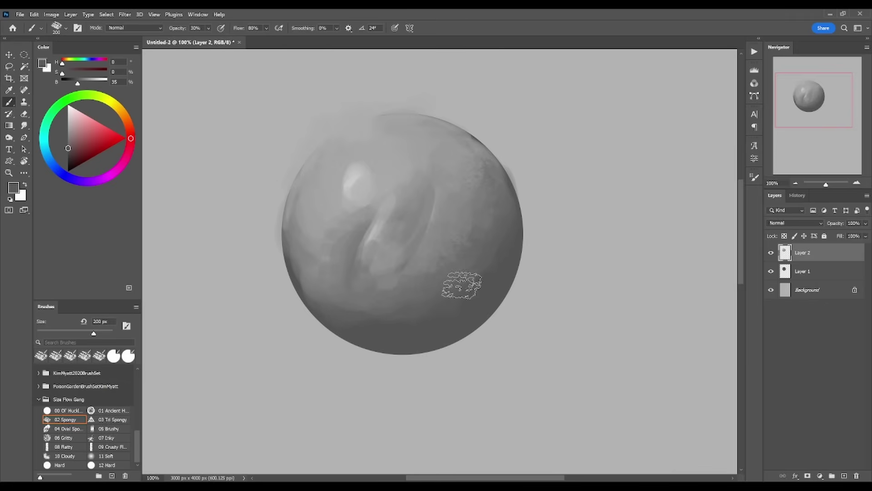
{"action": "key", "text": "3"}
{"action": "left_click", "coordinate": [481, 246], "text": "alt"}
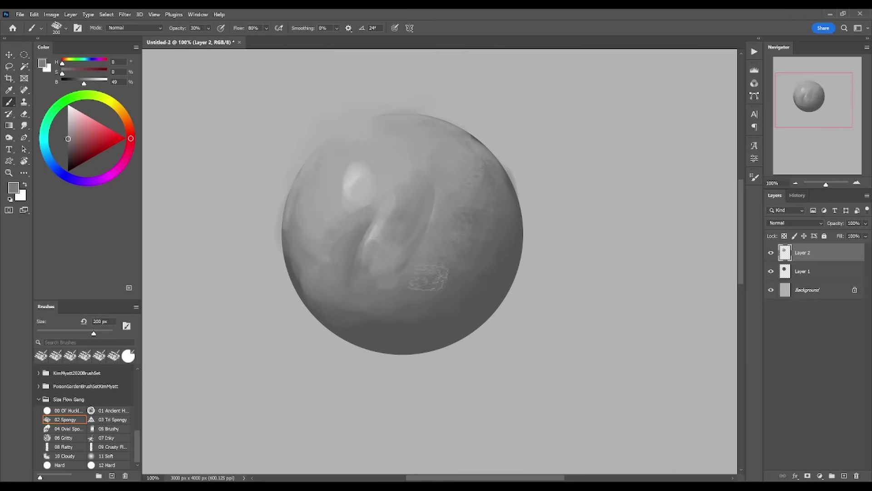
{"action": "left_click", "coordinate": [424, 176], "text": "alt"}
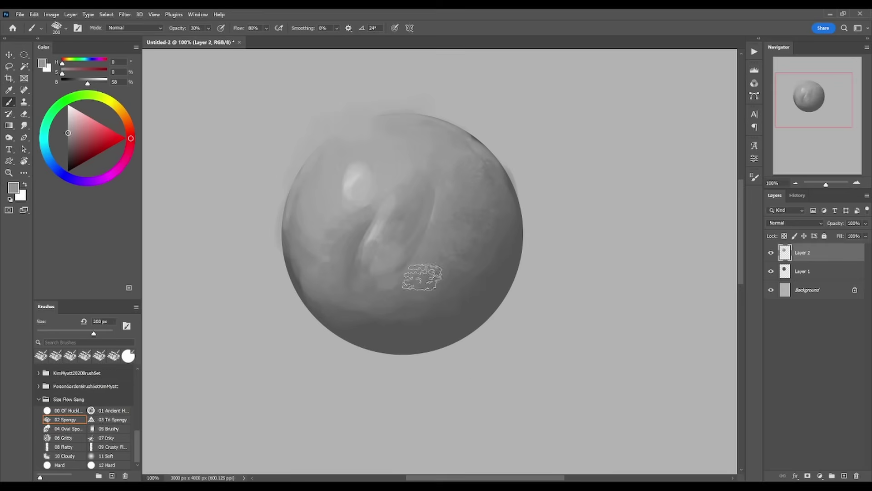
- Paint a light textured band along the right side of the first diagonal stroke, curving down to the sphere's lower middle
{"action": "left_click", "coordinate": [381, 220], "text": "alt"}
{"action": "mouse_move", "coordinate": [427, 252]}
{"action": "left_mouse_down"}
{"action": "mouse_move", "coordinate": [440, 202]}
{"action": "mouse_move", "coordinate": [444, 227]}
{"action": "left_mouse_up"}
{"action": "left_click", "coordinate": [450, 198], "text": "alt"}
{"action": "mouse_move", "coordinate": [460, 195]}
{"action": "left_mouse_down"}
{"action": "mouse_move", "coordinate": [440, 252]}
{"action": "mouse_move", "coordinate": [378, 287]}
{"action": "left_mouse_up"}
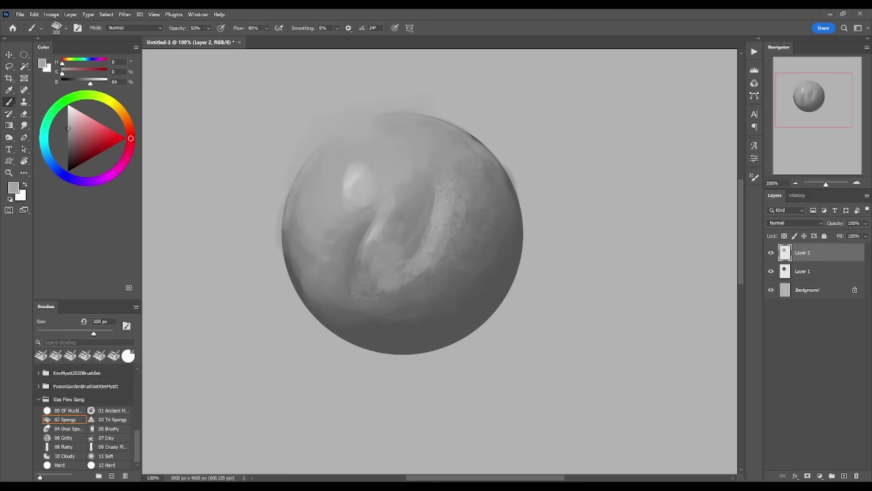
{"action": "left_click", "coordinate": [416, 272], "text": "alt"}
- Try the 01 Ancient brush on the sphere's lower right and undo the stroke
{"action": "left_click", "coordinate": [119, 412]}
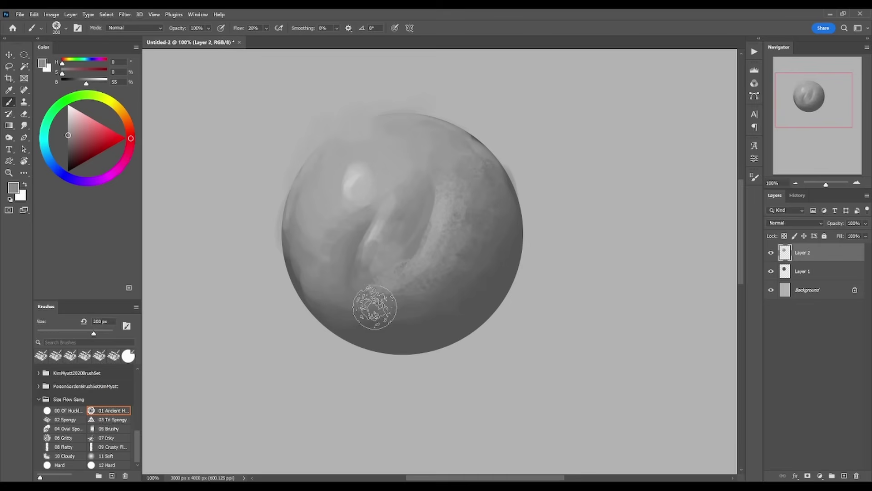
{"action": "mouse_move", "coordinate": [457, 312]}
{"action": "left_mouse_down"}
{"action": "mouse_move", "coordinate": [463, 296]}
{"action": "mouse_move", "coordinate": [451, 302]}
{"action": "left_mouse_up"}
{"action": "key", "text": "ctrl+z"}
- Reset the colours to black and white and try the 03 Tri Spongy brush beside the sphere
{"action": "key", "text": "d"}
{"action": "left_click", "coordinate": [109, 420]}
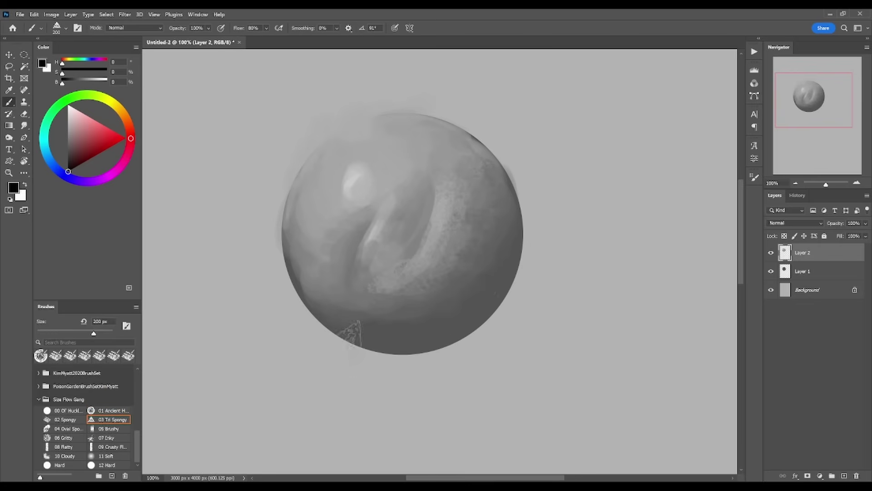
{"action": "mouse_move", "coordinate": [549, 323]}
{"action": "left_mouse_down"}
{"action": "mouse_move", "coordinate": [620, 238]}
{"action": "mouse_move", "coordinate": [553, 364]}
{"action": "left_mouse_up"}
{"action": "mouse_move", "coordinate": [614, 314]}
{"action": "left_mouse_down"}
{"action": "mouse_move", "coordinate": [595, 364]}
{"action": "mouse_move", "coordinate": [709, 316]}
{"action": "mouse_move", "coordinate": [544, 418]}
{"action": "mouse_move", "coordinate": [441, 420]}
{"action": "mouse_move", "coordinate": [475, 392]}
{"action": "mouse_move", "coordinate": [365, 418]}
{"action": "mouse_move", "coordinate": [376, 384]}
{"action": "mouse_move", "coordinate": [588, 350]}
{"action": "mouse_move", "coordinate": [609, 314]}
{"action": "left_mouse_up"}
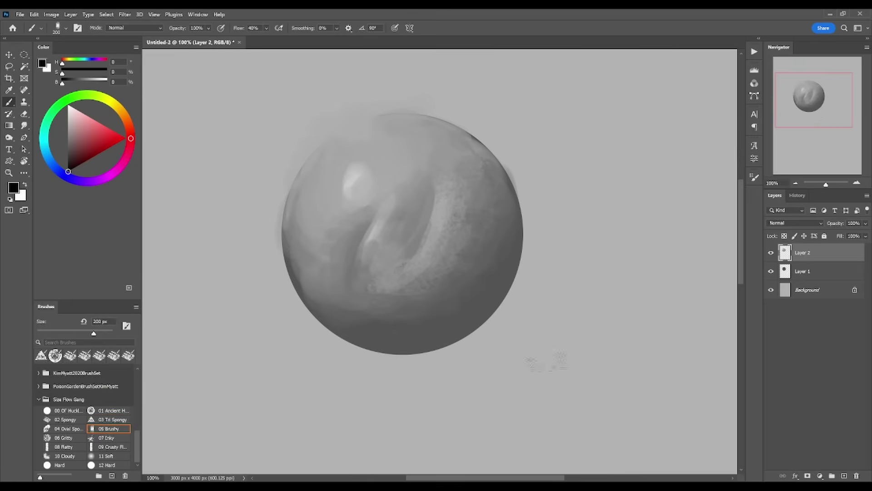
- Undo a test stroke made with the 05 Brushy brush and dab sampled dark grey onto the sphere's lower middle
{"action": "mouse_move", "coordinate": [545, 363]}
{"action": "left_mouse_down"}
{"action": "mouse_move", "coordinate": [543, 350]}
{"action": "mouse_move", "coordinate": [609, 220]}
{"action": "mouse_move", "coordinate": [584, 371]}
{"action": "left_mouse_up"}
{"action": "key", "text": "ctrl+z"}
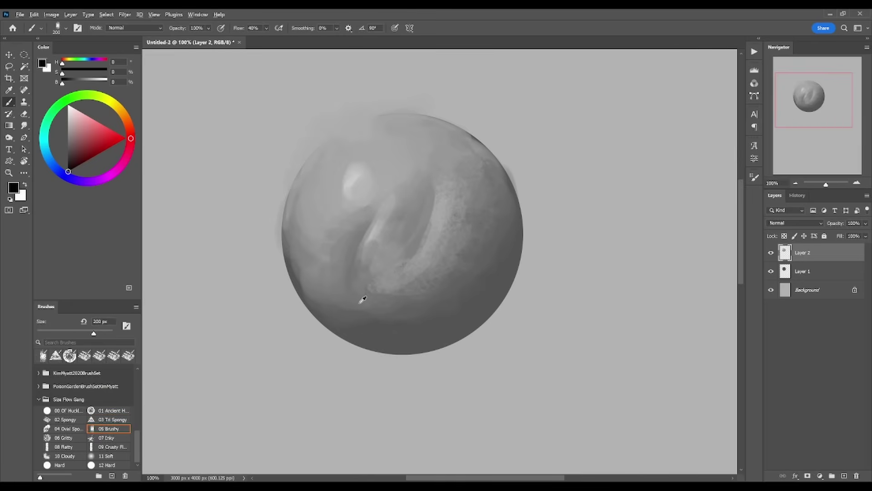
{"action": "left_click", "coordinate": [363, 298], "text": "alt"}
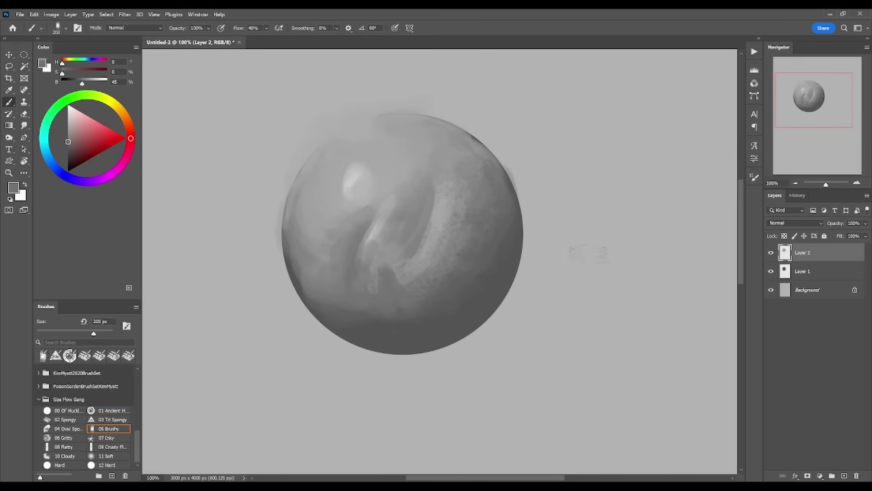
- Enlarge the Brushy brush to 400 px and paint a tall dark grey stroke to the right of the sphere
{"action": "key", "text": "bracketright"}
{"action": "key", "text": "bracketright"}
{"action": "key", "text": "bracketright"}
{"action": "mouse_move", "coordinate": [595, 300]}
{"action": "left_mouse_down"}
{"action": "mouse_move", "coordinate": [586, 252]}
{"action": "mouse_move", "coordinate": [602, 245]}
{"action": "mouse_move", "coordinate": [608, 309]}
{"action": "mouse_move", "coordinate": [591, 272]}
{"action": "mouse_move", "coordinate": [586, 172]}
{"action": "mouse_move", "coordinate": [595, 325]}
{"action": "left_mouse_up"}
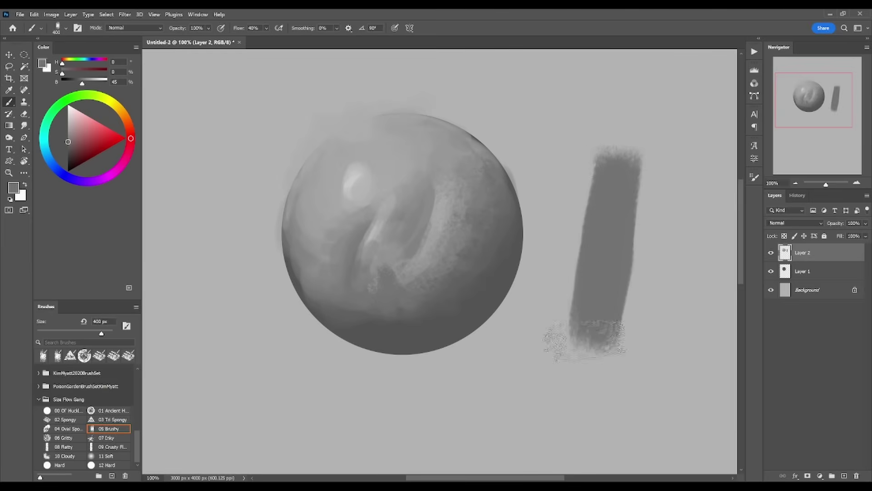
- Reduce the brush to 200 px at 40% opacity and darken the sphere's right side with dark grey sampled from its base
{"action": "key", "text": "4"}
{"action": "key", "text": "bracketleft"}
{"action": "key", "text": "bracketleft"}
{"action": "key", "text": "bracketleft"}
{"action": "left_click", "coordinate": [428, 326], "text": "alt"}
{"action": "mouse_move", "coordinate": [421, 314]}
{"action": "left_mouse_down"}
{"action": "mouse_move", "coordinate": [405, 290]}
{"action": "mouse_move", "coordinate": [420, 313]}
{"action": "mouse_move", "coordinate": [452, 290]}
{"action": "mouse_move", "coordinate": [462, 231]}
{"action": "mouse_move", "coordinate": [480, 199]}
{"action": "mouse_move", "coordinate": [456, 171]}
{"action": "mouse_move", "coordinate": [447, 156]}
{"action": "left_mouse_up"}
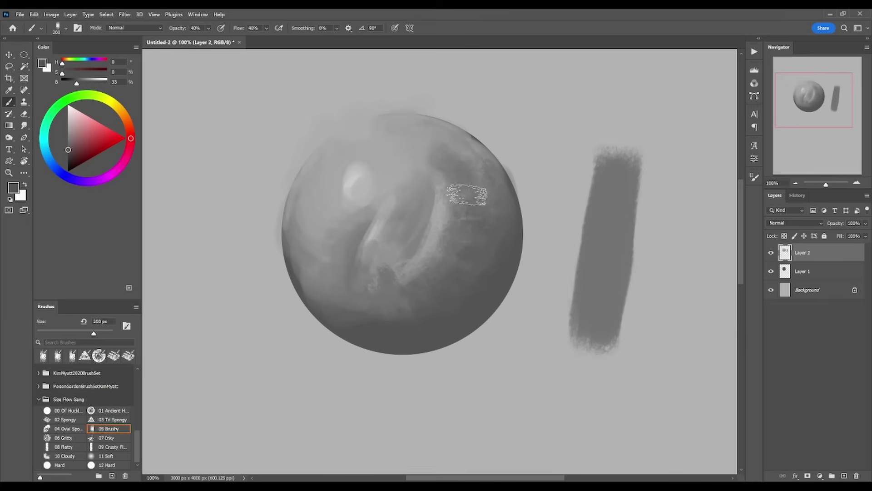
- Blend the light band and the darkened right side together with greys sampled between them
{"action": "left_click", "coordinate": [445, 210], "text": "alt"}
{"action": "mouse_move", "coordinate": [450, 196]}
{"action": "left_mouse_down"}
{"action": "mouse_move", "coordinate": [441, 251]}
{"action": "mouse_move", "coordinate": [396, 286]}
{"action": "mouse_move", "coordinate": [413, 279]}
{"action": "mouse_move", "coordinate": [393, 302]}
{"action": "mouse_move", "coordinate": [473, 254]}
{"action": "mouse_move", "coordinate": [464, 177]}
{"action": "mouse_move", "coordinate": [481, 222]}
{"action": "mouse_move", "coordinate": [468, 259]}
{"action": "mouse_move", "coordinate": [404, 306]}
{"action": "mouse_move", "coordinate": [374, 315]}
{"action": "mouse_move", "coordinate": [359, 309]}
{"action": "mouse_move", "coordinate": [394, 317]}
{"action": "mouse_move", "coordinate": [372, 327]}
{"action": "mouse_move", "coordinate": [353, 309]}
{"action": "left_mouse_up"}
{"action": "left_click", "coordinate": [387, 275], "text": "alt"}
{"action": "left_click", "coordinate": [442, 250], "text": "alt"}
{"action": "left_click", "coordinate": [471, 233]}
- Blend the sphere's lower middle and left side with greys sampled from those areas
{"action": "left_click", "coordinate": [391, 319], "text": "alt"}
{"action": "left_click", "coordinate": [382, 326], "text": "alt"}
{"action": "left_click", "coordinate": [322, 269], "text": "alt"}
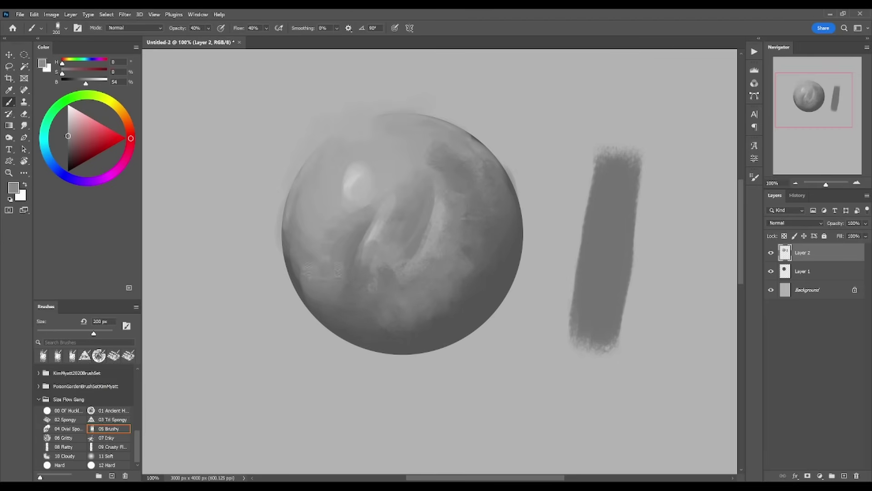
- Raise the brush opacity to 70% and rework the sphere's upper left with light grey sampled from the highlight
{"action": "left_click", "coordinate": [358, 181], "text": "alt"}
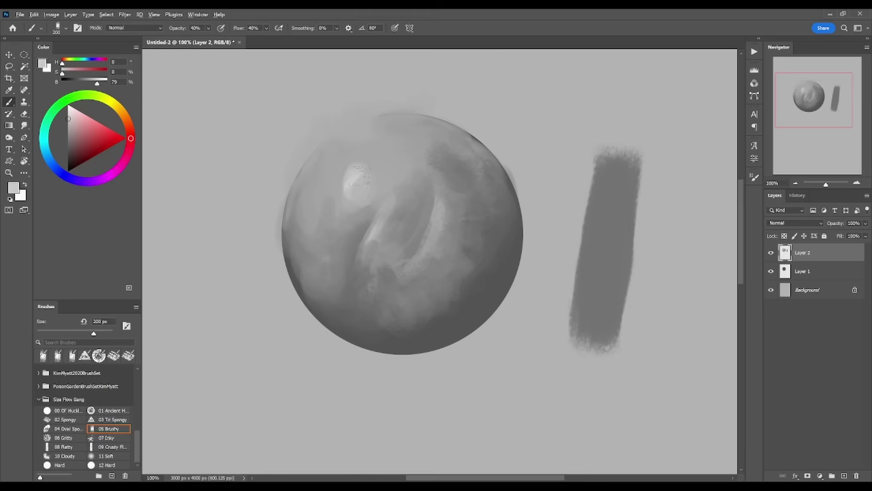
{"action": "key", "text": "9"}
{"action": "mouse_move", "coordinate": [315, 267]}
{"action": "left_mouse_down"}
{"action": "mouse_move", "coordinate": [320, 221]}
{"action": "mouse_move", "coordinate": [316, 266]}
{"action": "mouse_move", "coordinate": [344, 196]}
{"action": "mouse_move", "coordinate": [324, 269]}
{"action": "mouse_move", "coordinate": [317, 252]}
{"action": "mouse_move", "coordinate": [328, 245]}
{"action": "mouse_move", "coordinate": [327, 267]}
{"action": "left_mouse_up"}
{"action": "left_click", "coordinate": [325, 272], "text": "alt"}
{"action": "left_click", "coordinate": [328, 263], "text": "alt"}
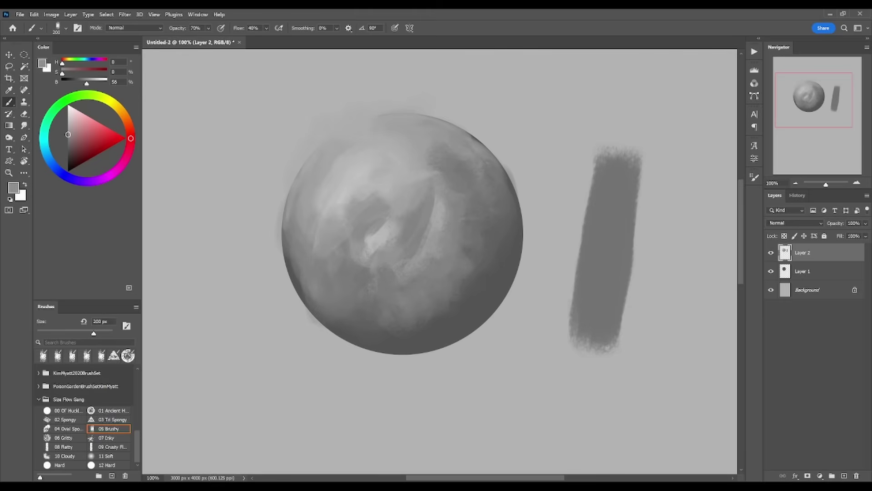
- Blend the tones between the highlight and the central light patch with sampled greys
{"action": "left_click_drag", "start_coordinate": [367, 195], "coordinate": [414, 188]}
{"action": "left_click", "coordinate": [364, 193], "text": "alt"}
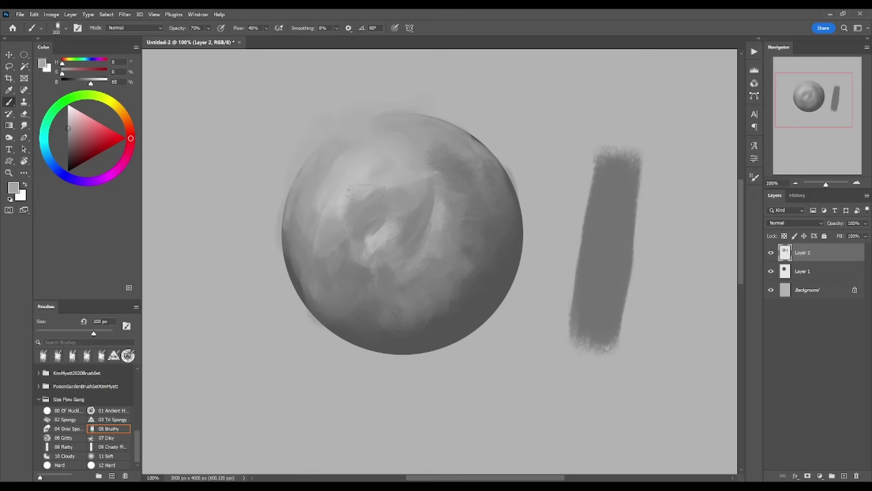
{"action": "left_click", "coordinate": [373, 245], "text": "alt"}
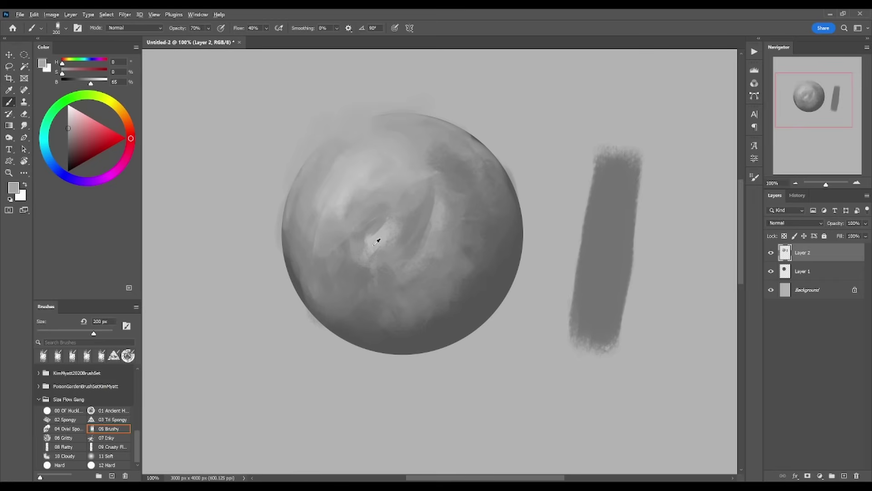
{"action": "mouse_move", "coordinate": [379, 247]}
{"action": "left_mouse_down"}
{"action": "mouse_move", "coordinate": [363, 265]}
{"action": "mouse_move", "coordinate": [383, 254]}
{"action": "mouse_move", "coordinate": [356, 284]}
{"action": "mouse_move", "coordinate": [375, 277]}
{"action": "mouse_move", "coordinate": [361, 263]}
{"action": "mouse_move", "coordinate": [392, 245]}
{"action": "left_mouse_up"}
{"action": "left_click", "coordinate": [381, 274], "text": "alt"}
{"action": "left_click", "coordinate": [380, 261], "text": "alt"}
{"action": "left_click", "coordinate": [382, 258], "text": "alt"}
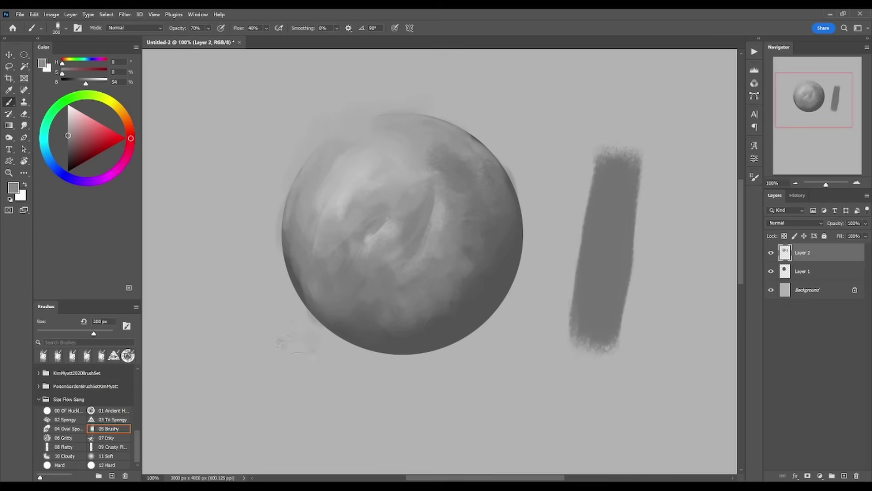
- Switch to the 07 Inky brush and paint a broad white highlight over the sphere's upper left
{"action": "left_click", "coordinate": [109, 439]}
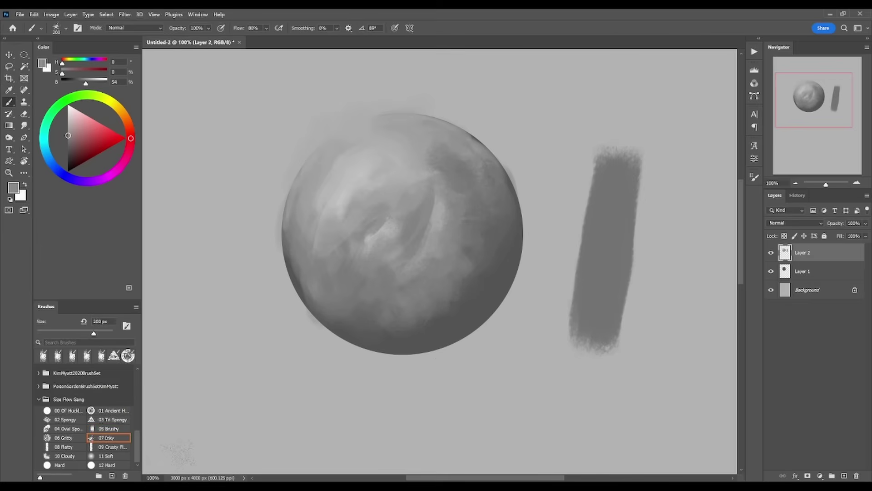
{"action": "left_click", "coordinate": [339, 201], "text": "alt"}
{"action": "key", "text": "d"}
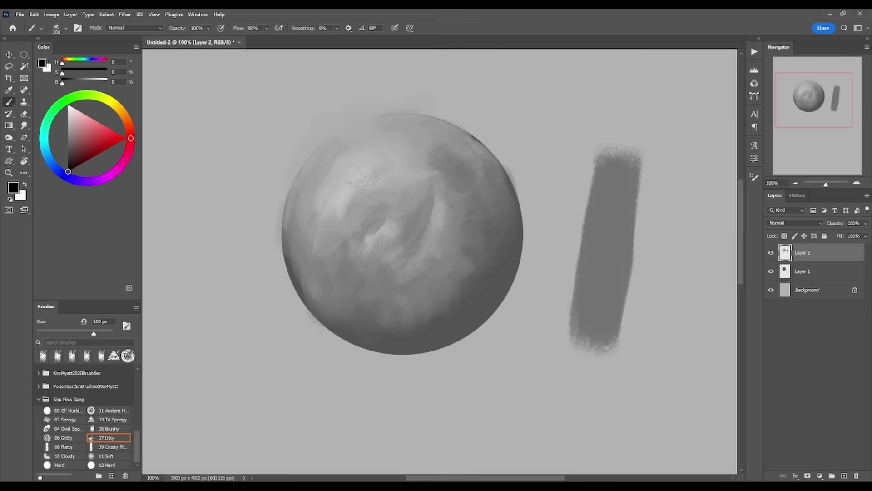
{"action": "key", "text": "x"}
{"action": "key", "text": "3"}
{"action": "mouse_move", "coordinate": [338, 200]}
{"action": "left_mouse_down"}
{"action": "mouse_move", "coordinate": [400, 152]}
{"action": "mouse_move", "coordinate": [329, 192]}
{"action": "left_mouse_up"}
- Soften the new highlight's lower, left and upper edges with sampled greys at 50% opacity
{"action": "left_click", "coordinate": [338, 230], "text": "alt"}
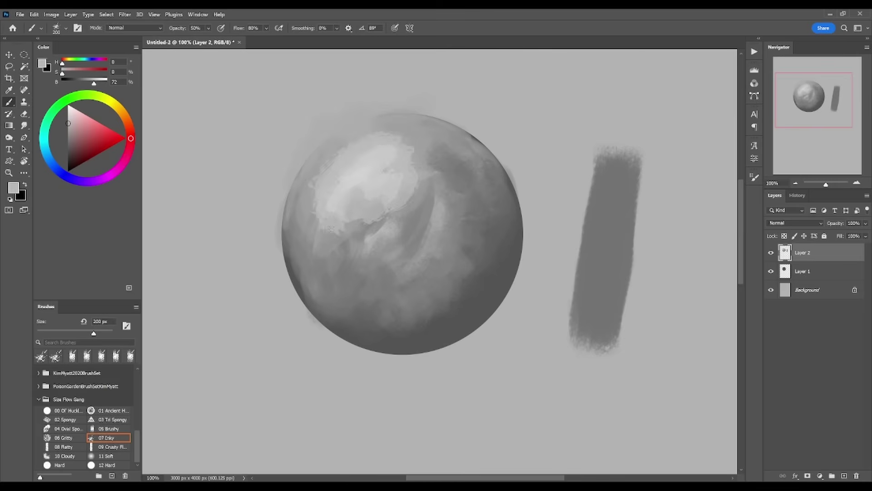
{"action": "left_click_drag", "start_coordinate": [339, 230], "coordinate": [396, 213]}
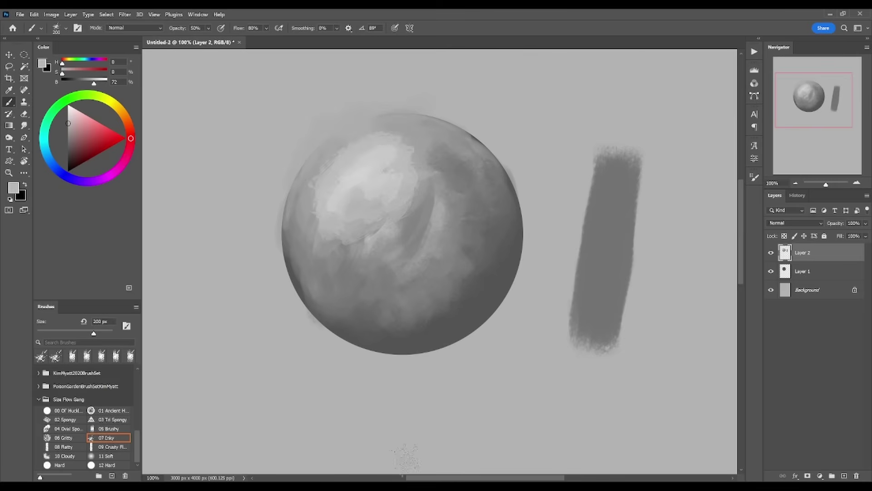
{"action": "left_click", "coordinate": [318, 210], "text": "alt"}
{"action": "mouse_move", "coordinate": [315, 220]}
{"action": "left_mouse_down"}
{"action": "mouse_move", "coordinate": [322, 243]}
{"action": "mouse_move", "coordinate": [335, 239]}
{"action": "mouse_move", "coordinate": [319, 241]}
{"action": "left_mouse_up"}
{"action": "left_click", "coordinate": [315, 235], "text": "alt"}
{"action": "left_click_drag", "start_coordinate": [345, 152], "coordinate": [376, 136]}
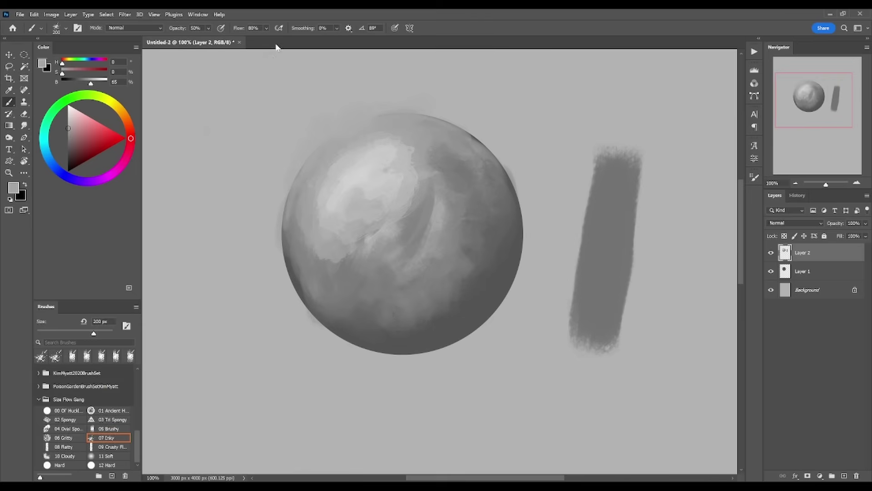
- Switch back to the round 00 brush at 30% opacity and blend below the highlight and the upper right rim with sampled greys
{"action": "left_click", "coordinate": [63, 411]}
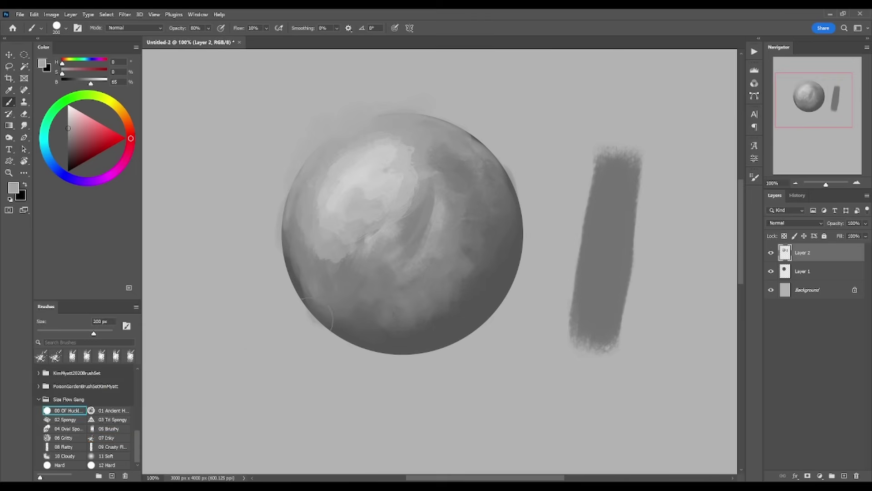
{"action": "left_click", "coordinate": [355, 266], "text": "alt"}
{"action": "key", "text": "3"}
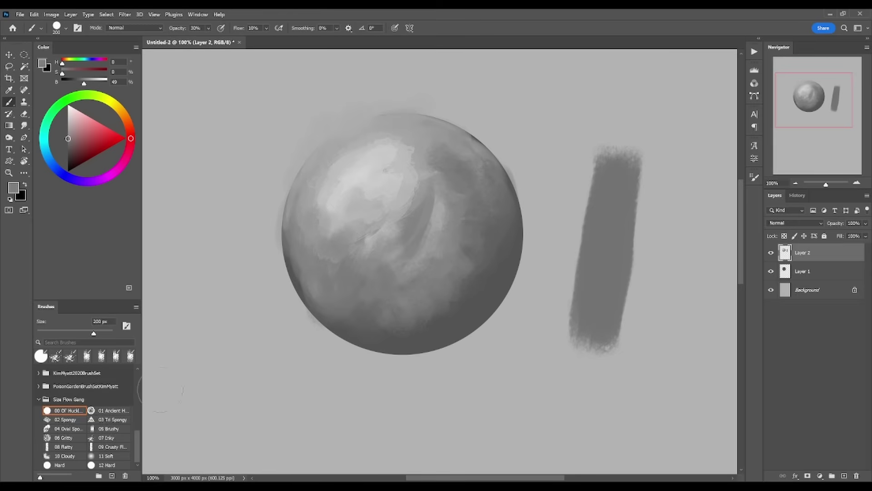
{"action": "left_click", "coordinate": [468, 150], "text": "alt"}
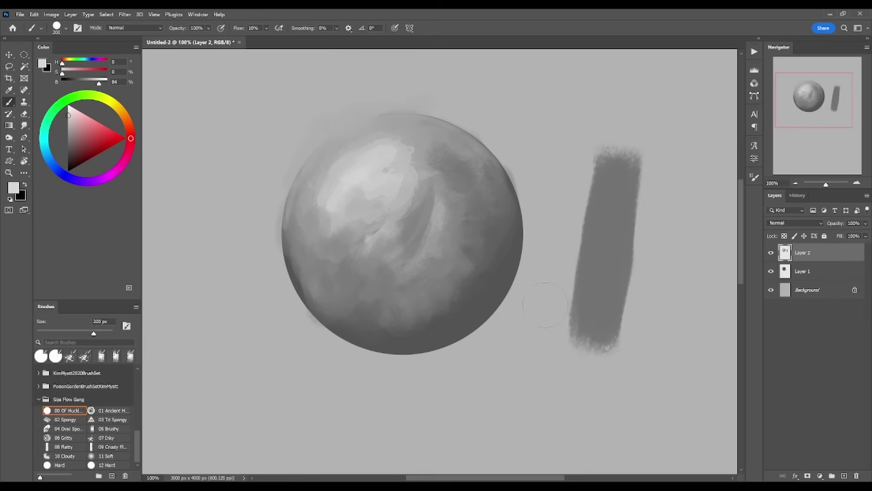
{"action": "scroll", "coordinate": [545, 305], "scroll_direction": "up", "scroll_amount": 1}
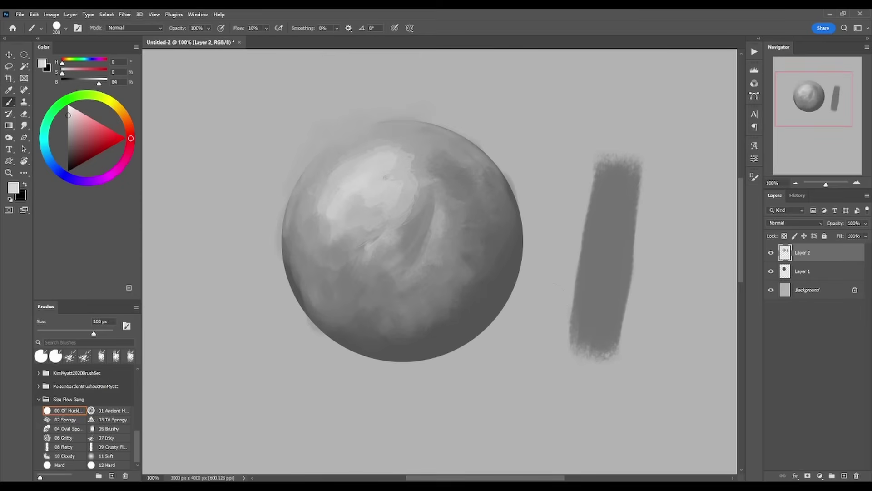